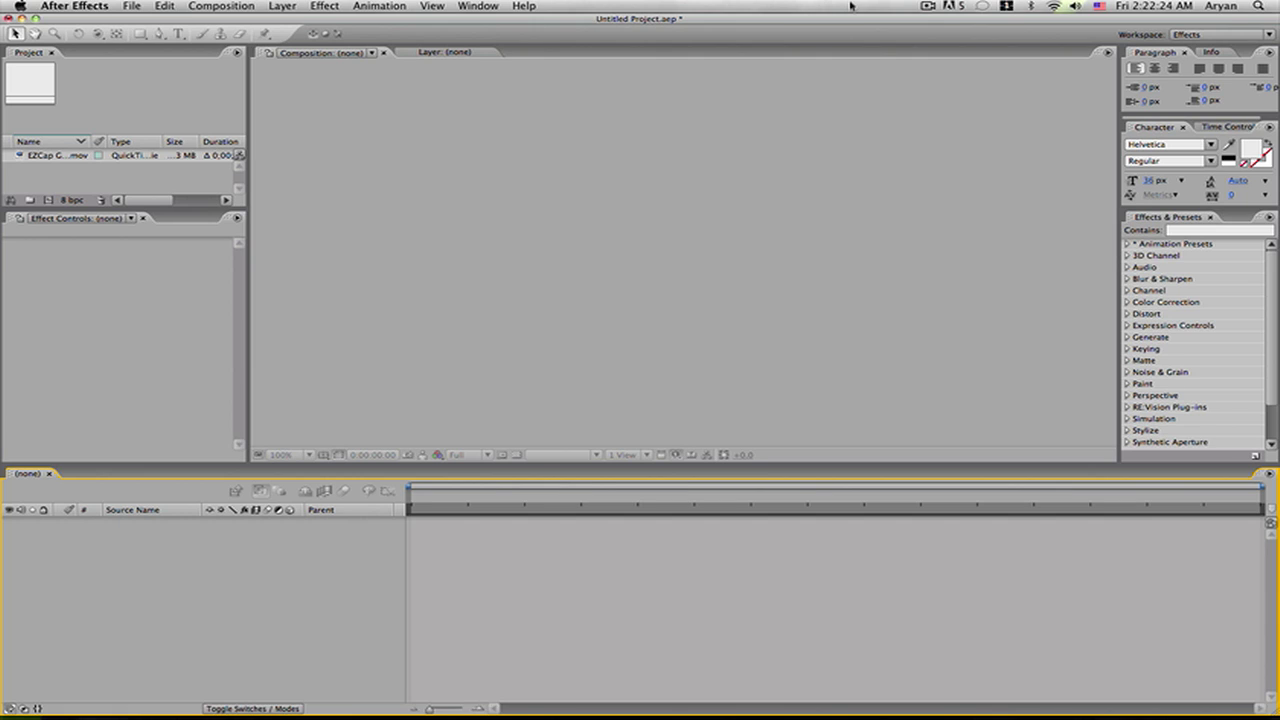
# Drag EZCap Gameplay Test.mov from the Project panel into the Composition panel to build its composition.
pyautogui.click(585, 142)
pyautogui.click(48, 157)
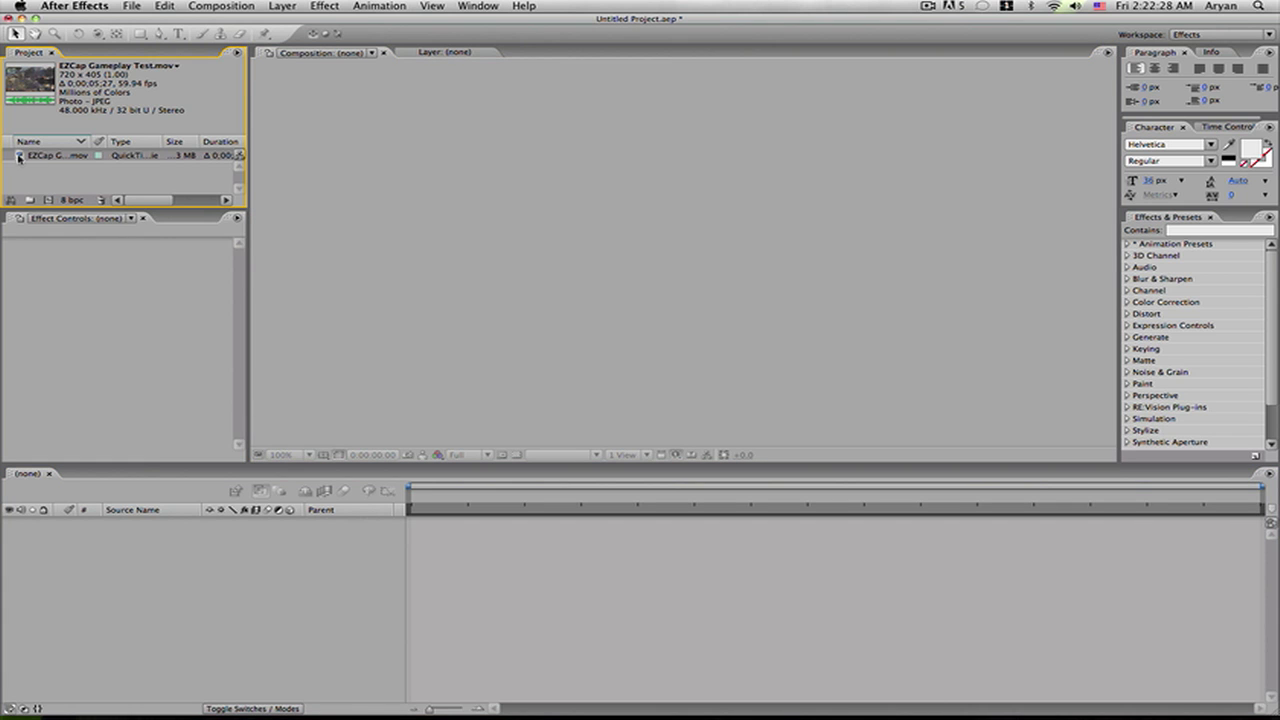
pyautogui.moveTo(18, 158); pyautogui.dragTo(664, 228)
pyautogui.moveTo(414, 497)
pyautogui.mouseDown()
pyautogui.moveTo(886, 497)
pyautogui.moveTo(418, 497)
pyautogui.mouseUp()
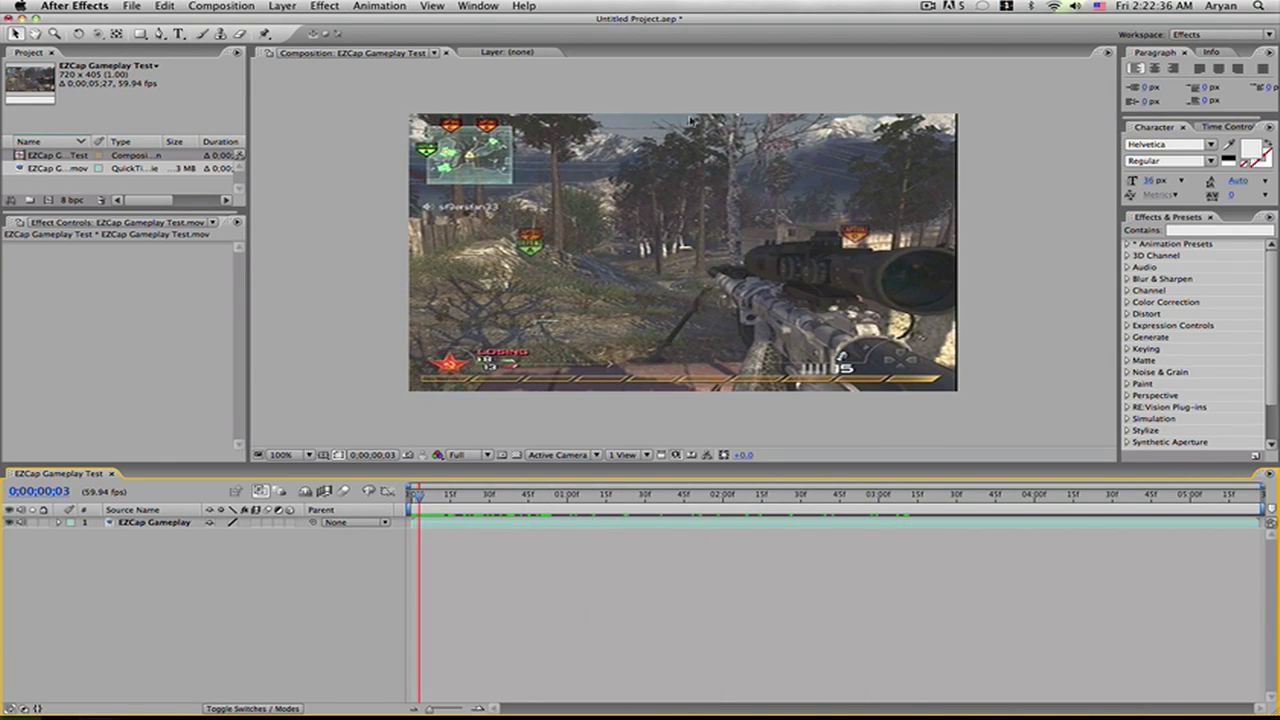
# Zoom the composition view to 200% and pan around the frame to inspect the footage.
pyautogui.press('.')
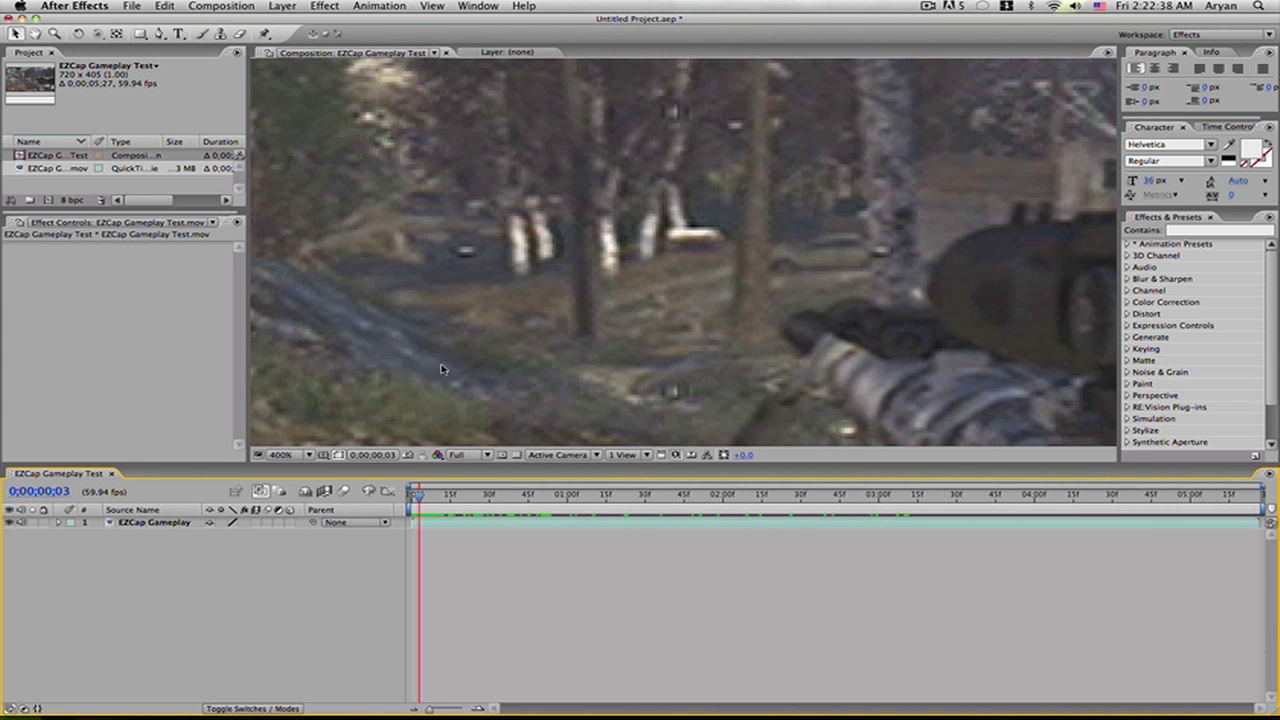
pyautogui.press(',')
pyautogui.press('.')
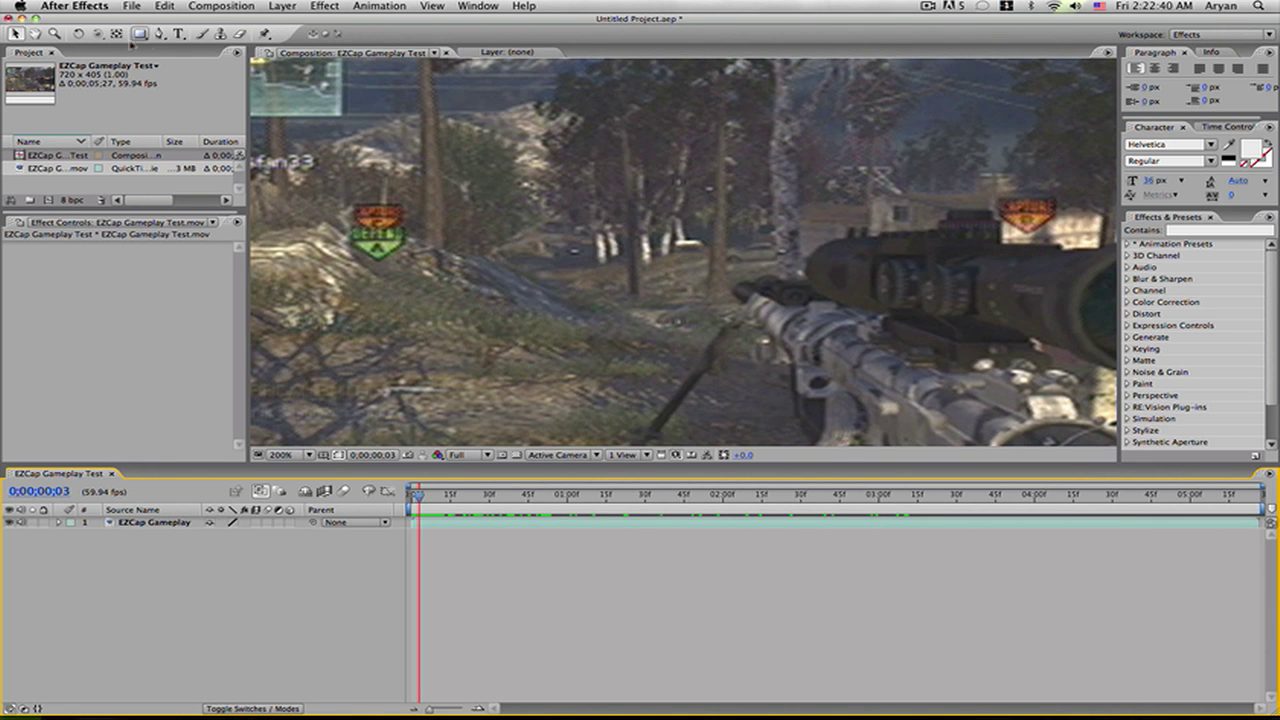
pyautogui.click(34, 33)
pyautogui.moveTo(340, 218); pyautogui.dragTo(638, 111)
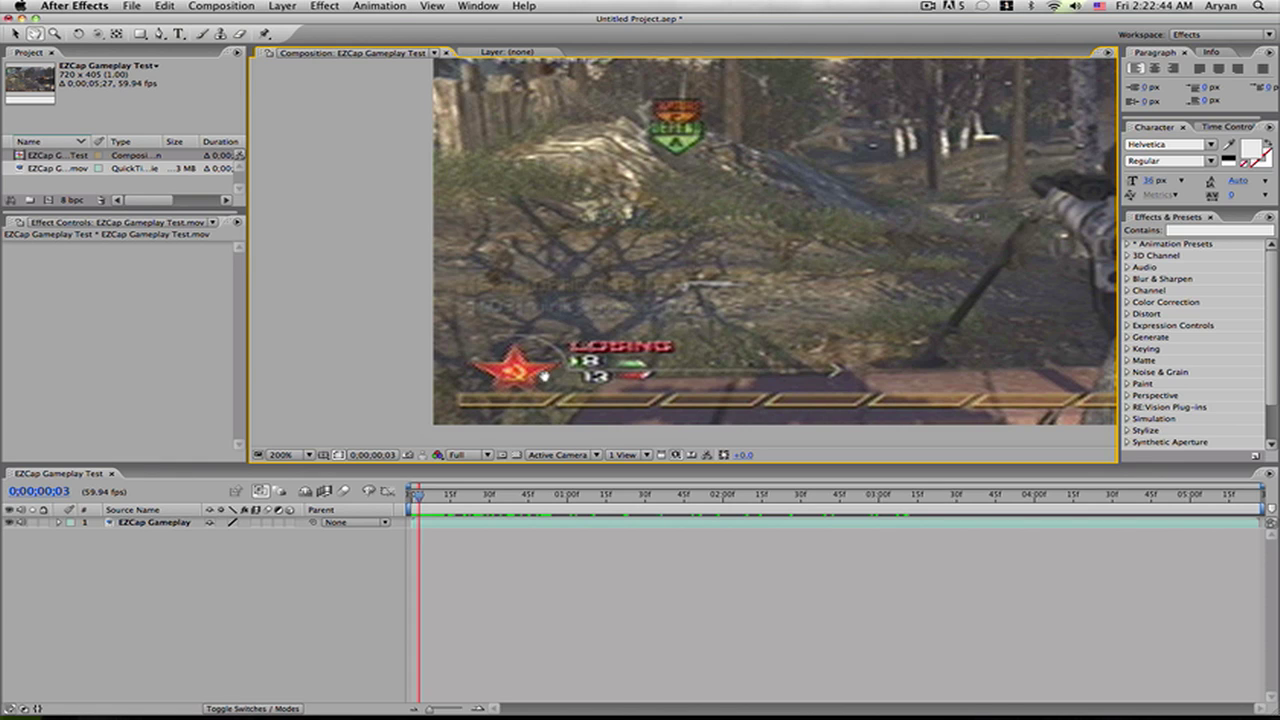
pyautogui.moveTo(625, 208); pyautogui.dragTo(505, 255)
pyautogui.press(',')
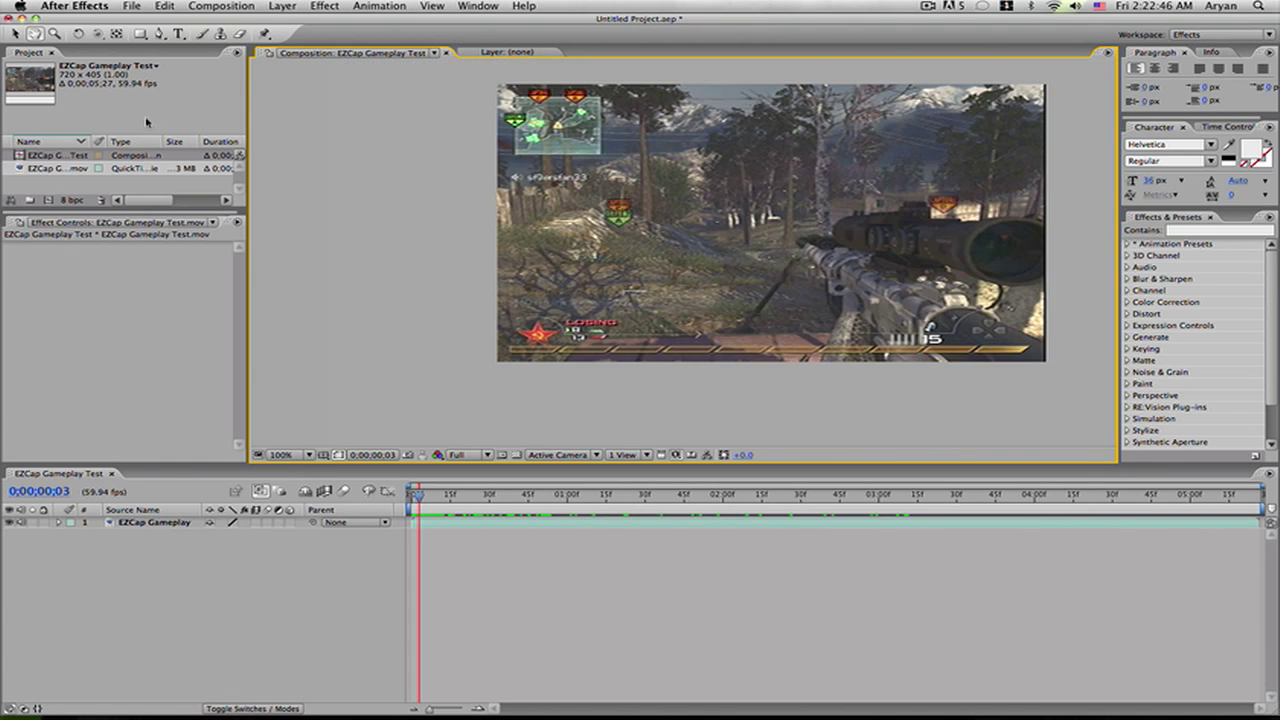
pyautogui.click(15, 33)
pyautogui.click(35, 33)
pyautogui.moveTo(790, 225); pyautogui.dragTo(704, 256)
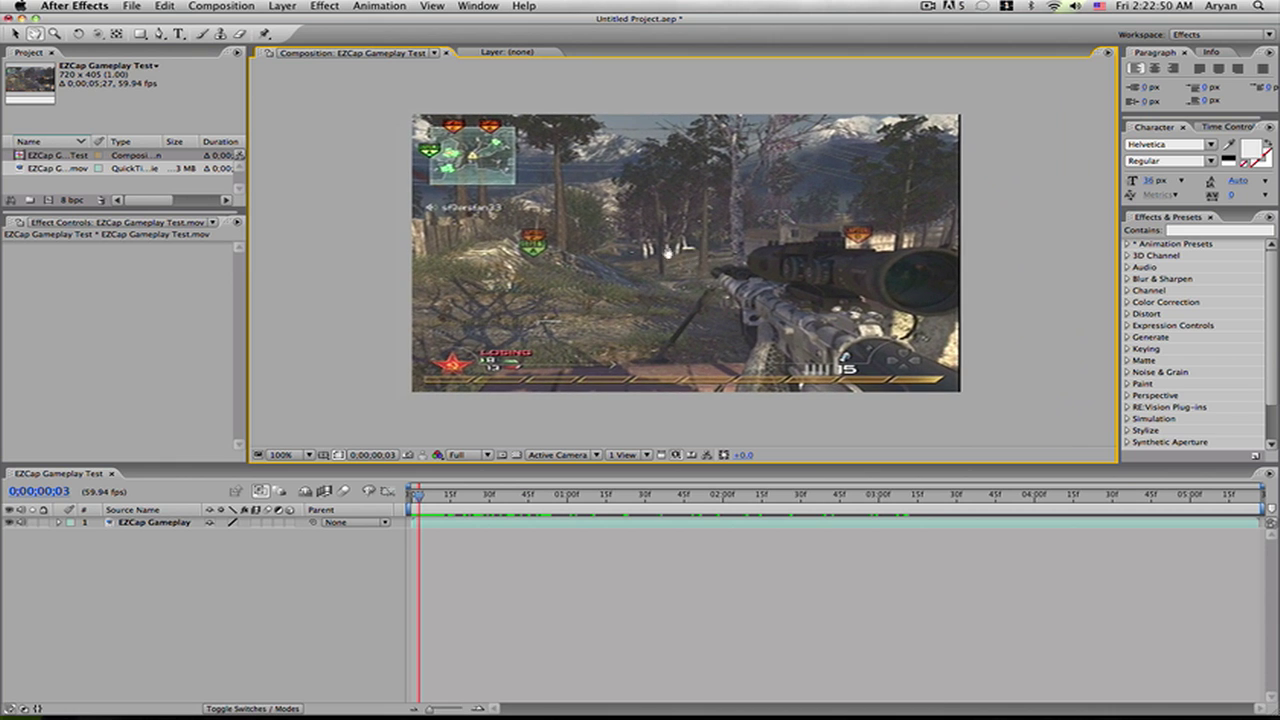
# Drag the EZCap Gameplay layer's bottom handle up to squeeze the footage vertically.
pyautogui.click(15, 35)
pyautogui.click(441, 510)
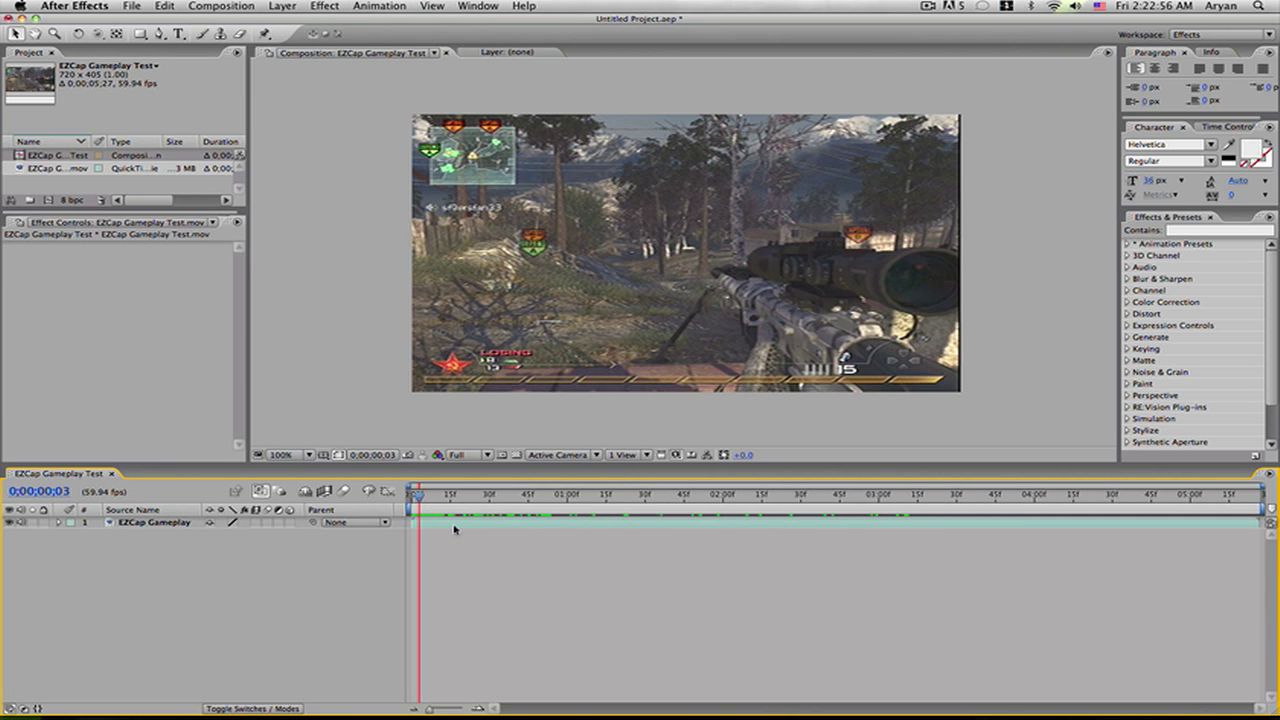
pyautogui.click(454, 526)
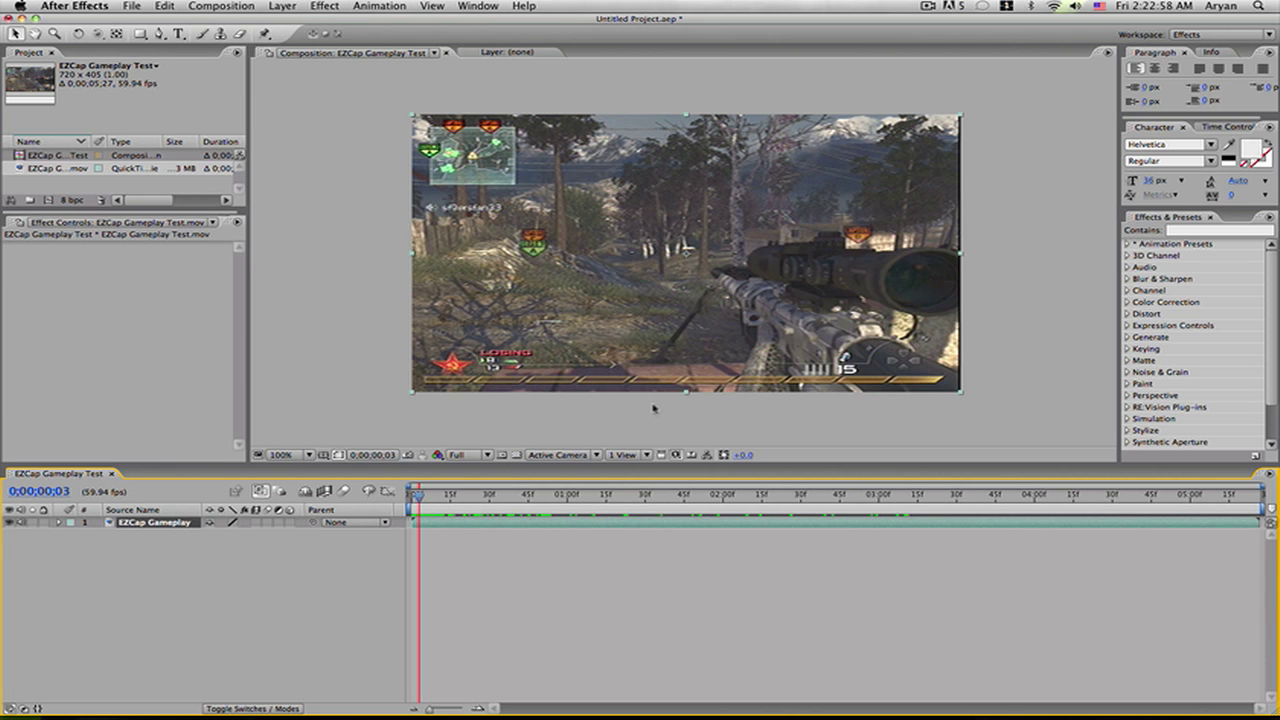
pyautogui.moveTo(686, 394); pyautogui.dragTo(686, 380)
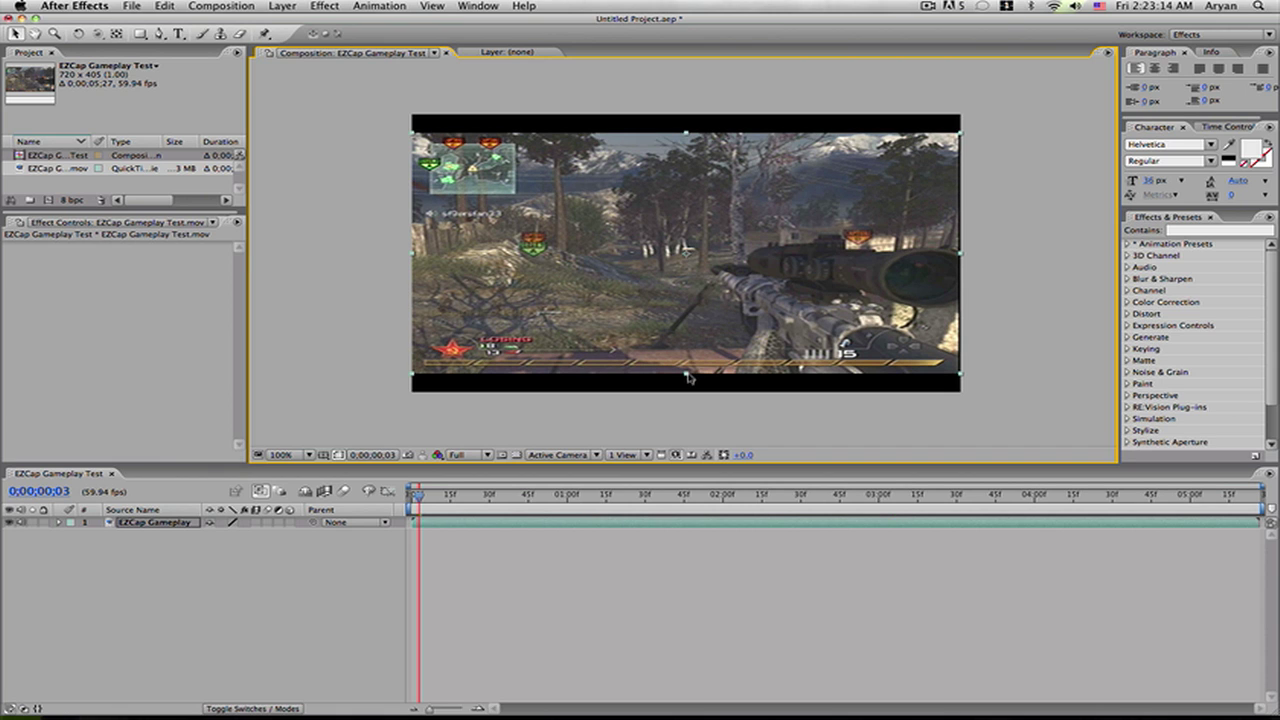
pyautogui.click(706, 606)
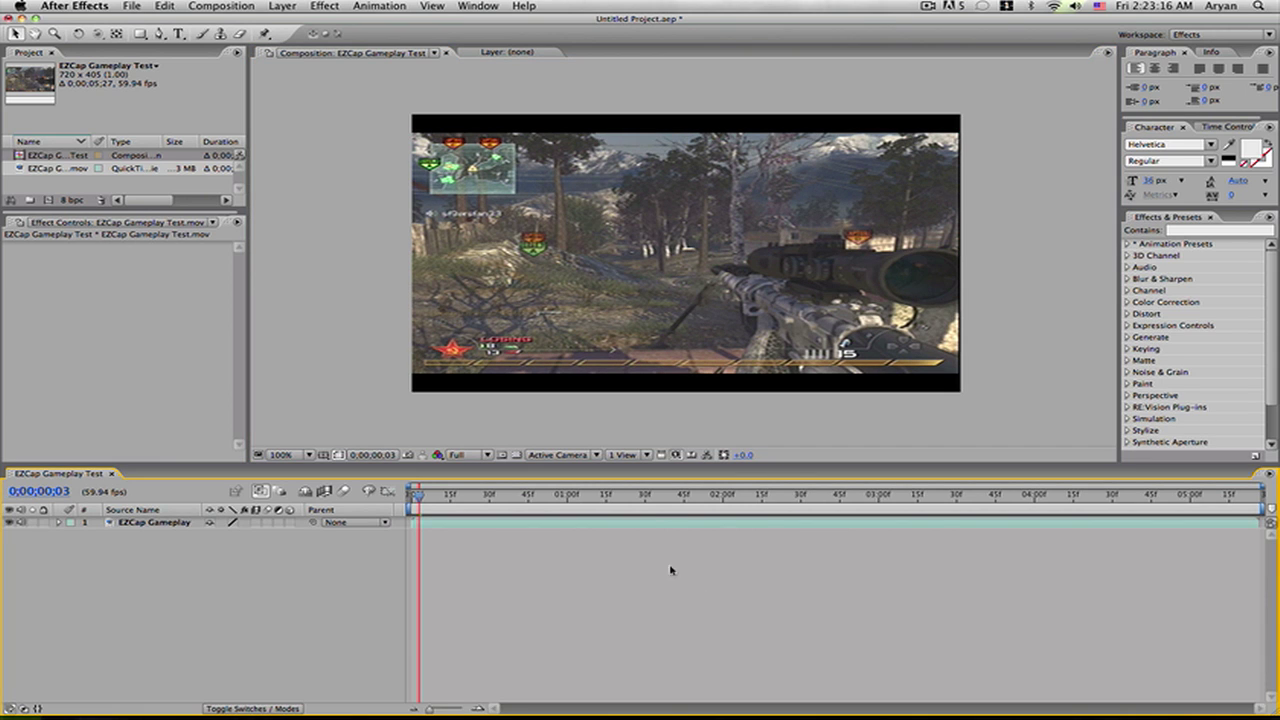
pyautogui.click(653, 523)
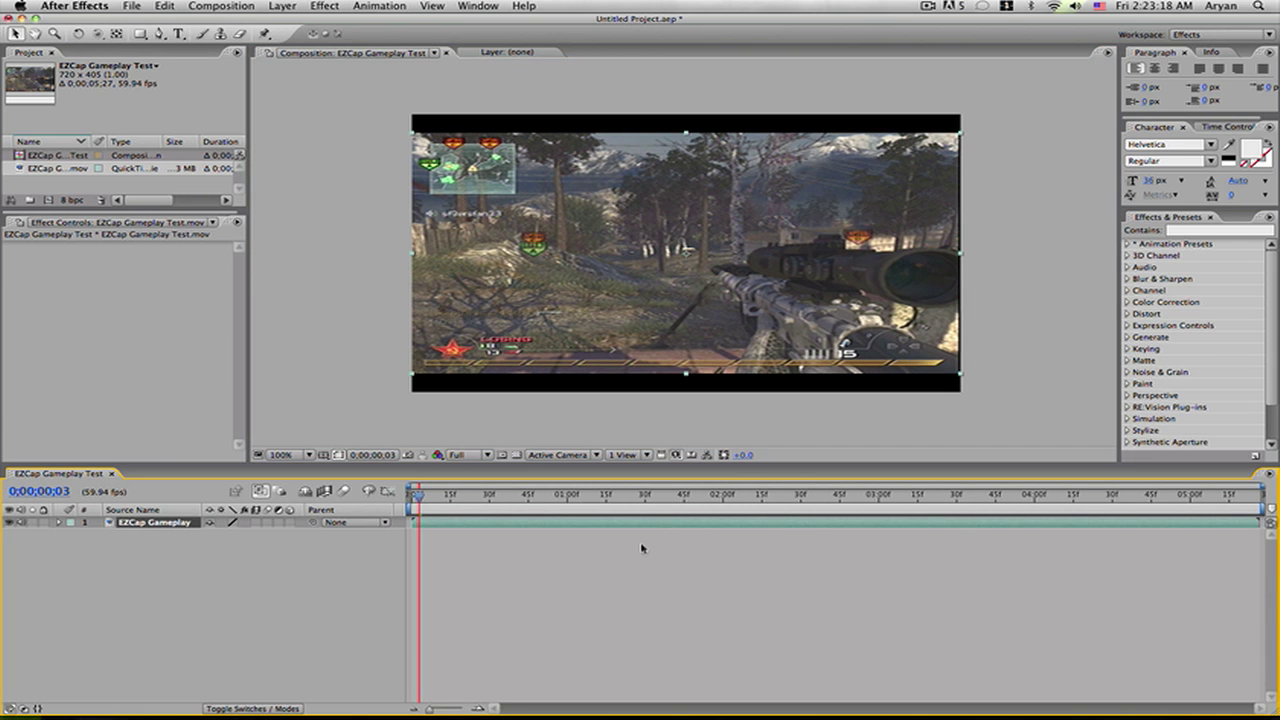
# Duplicate the gameplay layer and add Brightness & Contrast to the top copy with Contrast 15.
pyautogui.press('super+d')
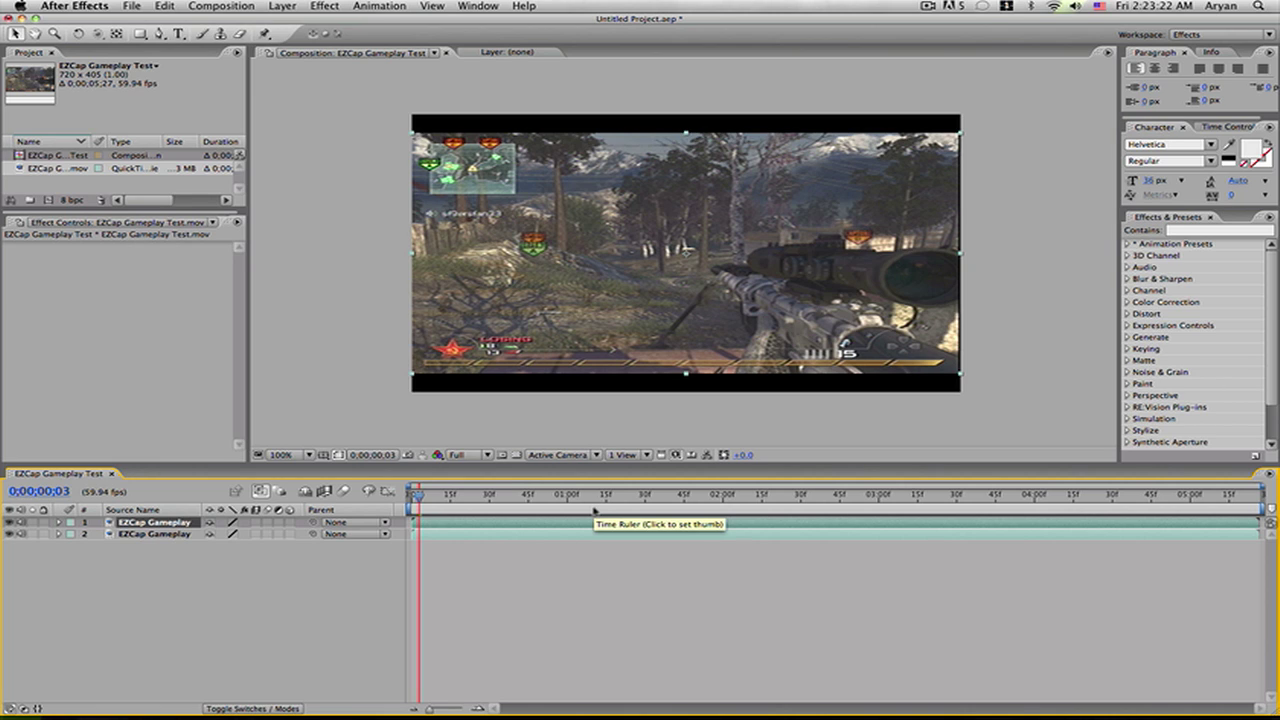
pyautogui.click(458, 543)
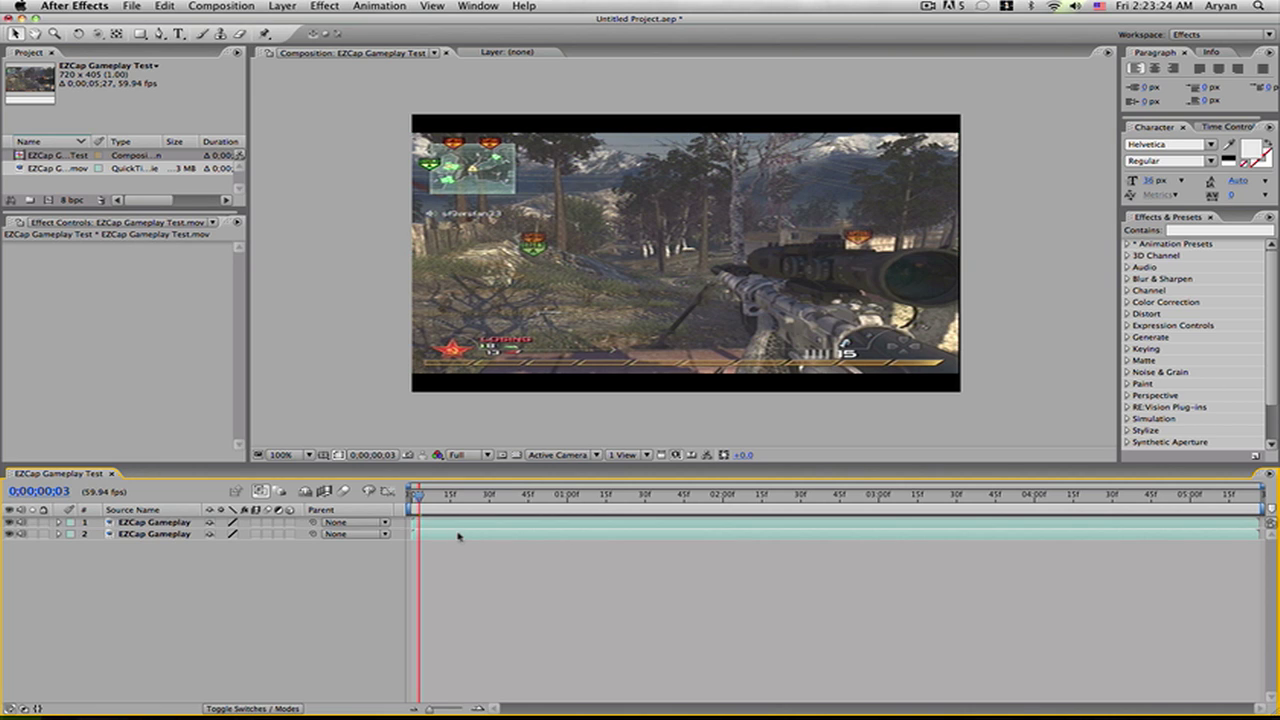
pyautogui.click(459, 528)
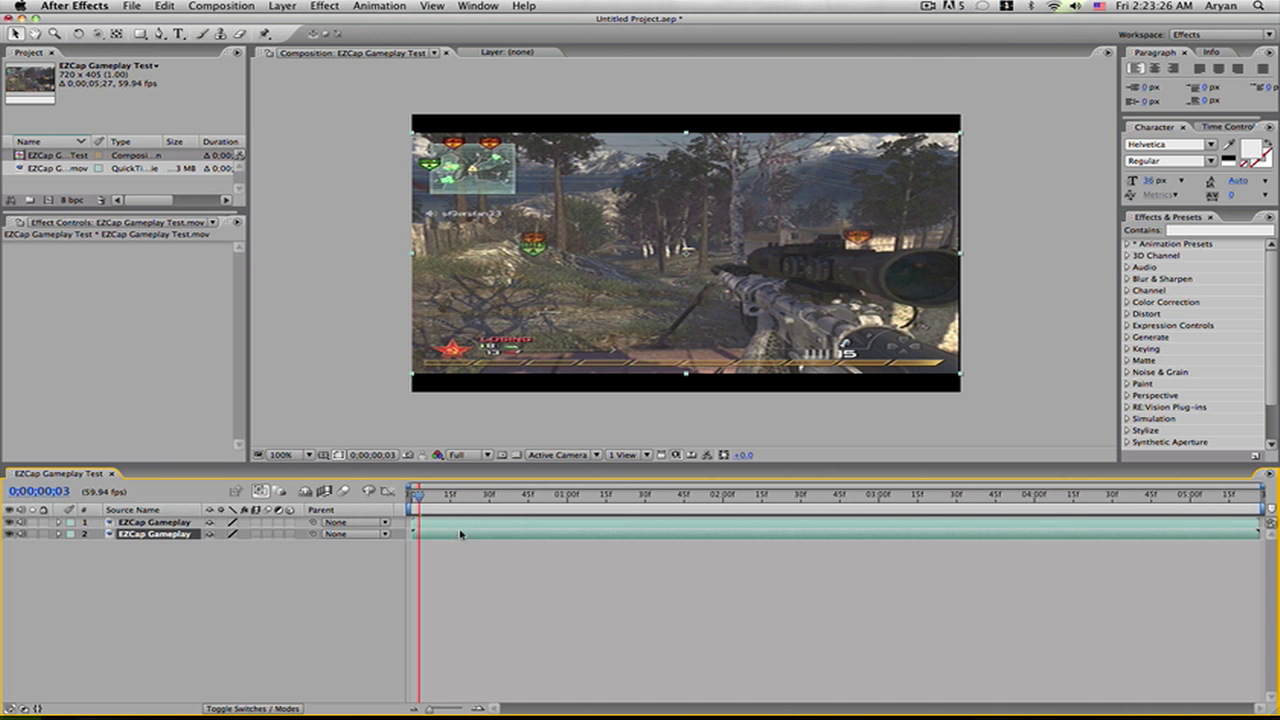
pyautogui.click(461, 533)
pyautogui.click(455, 521)
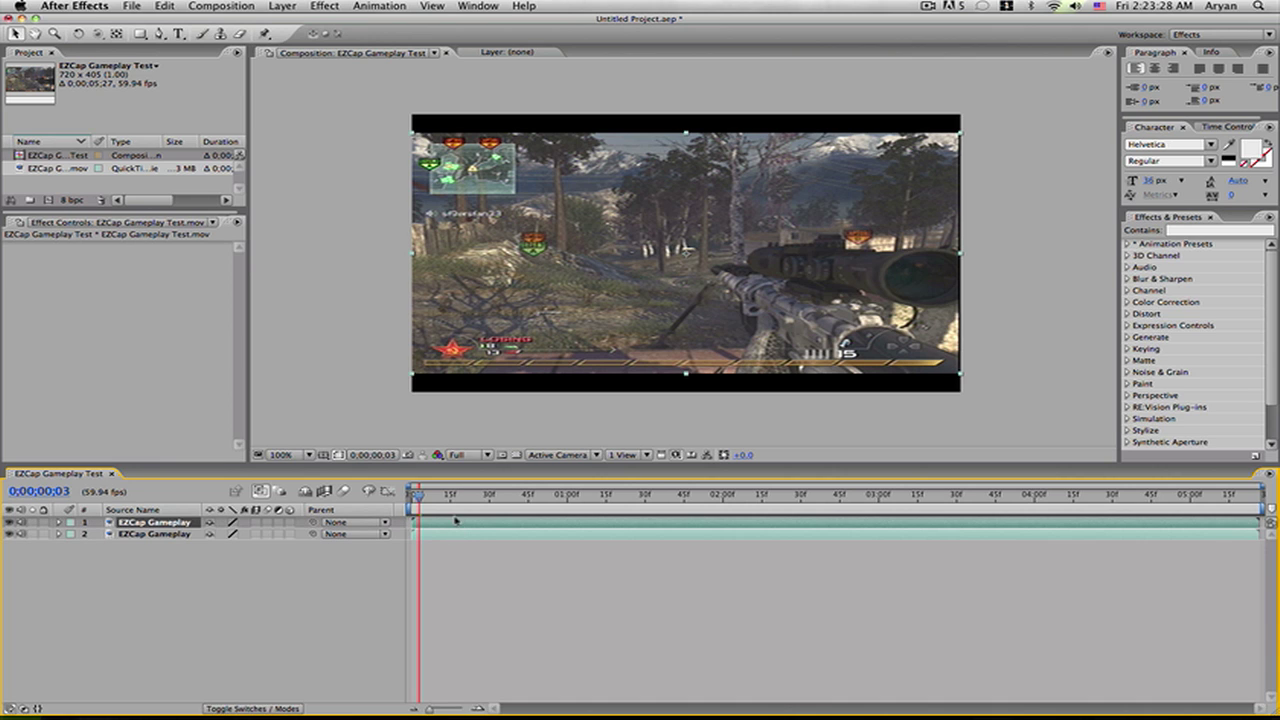
pyautogui.rightClick(457, 528)
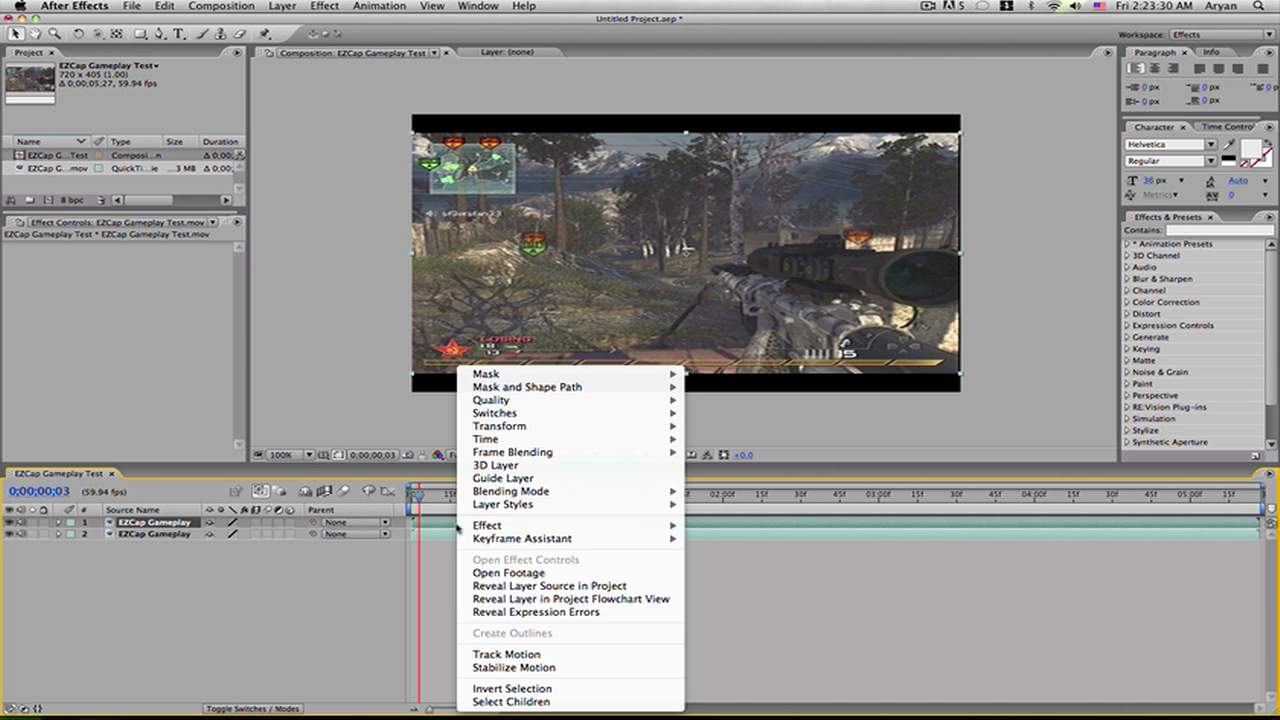
pyautogui.moveTo(539, 532)
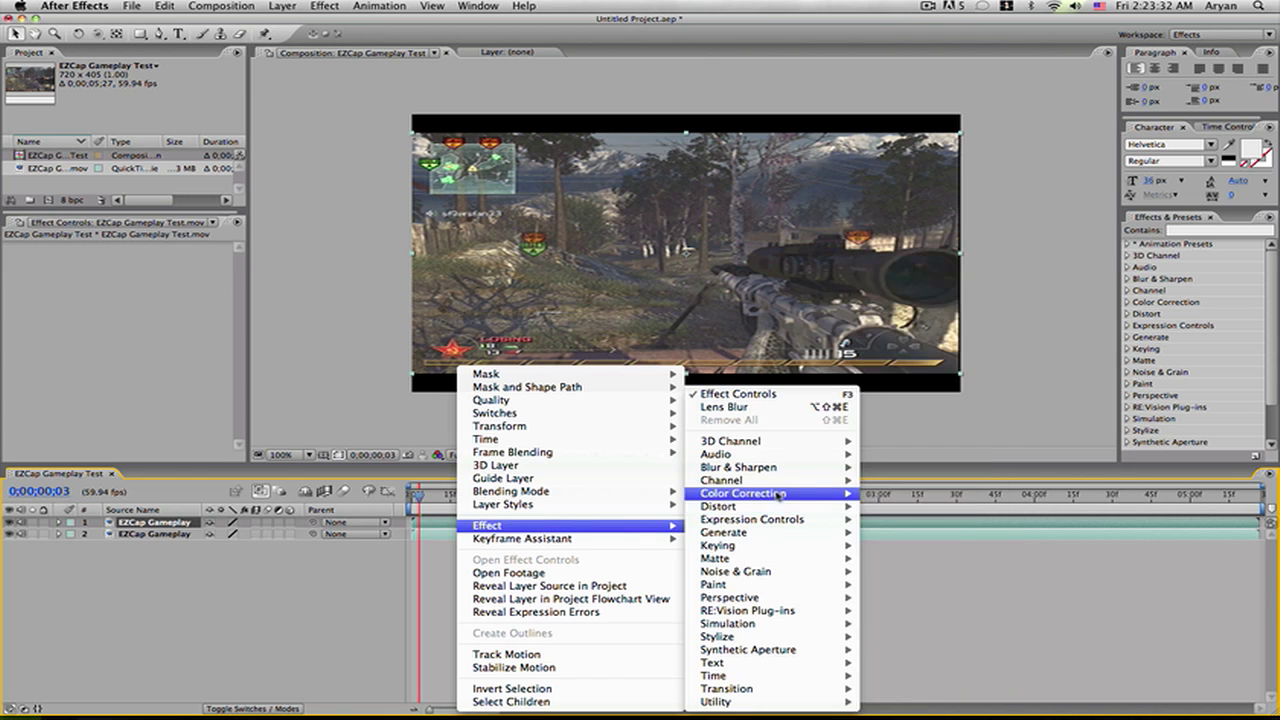
pyautogui.moveTo(776, 493)
pyautogui.click(931, 389)
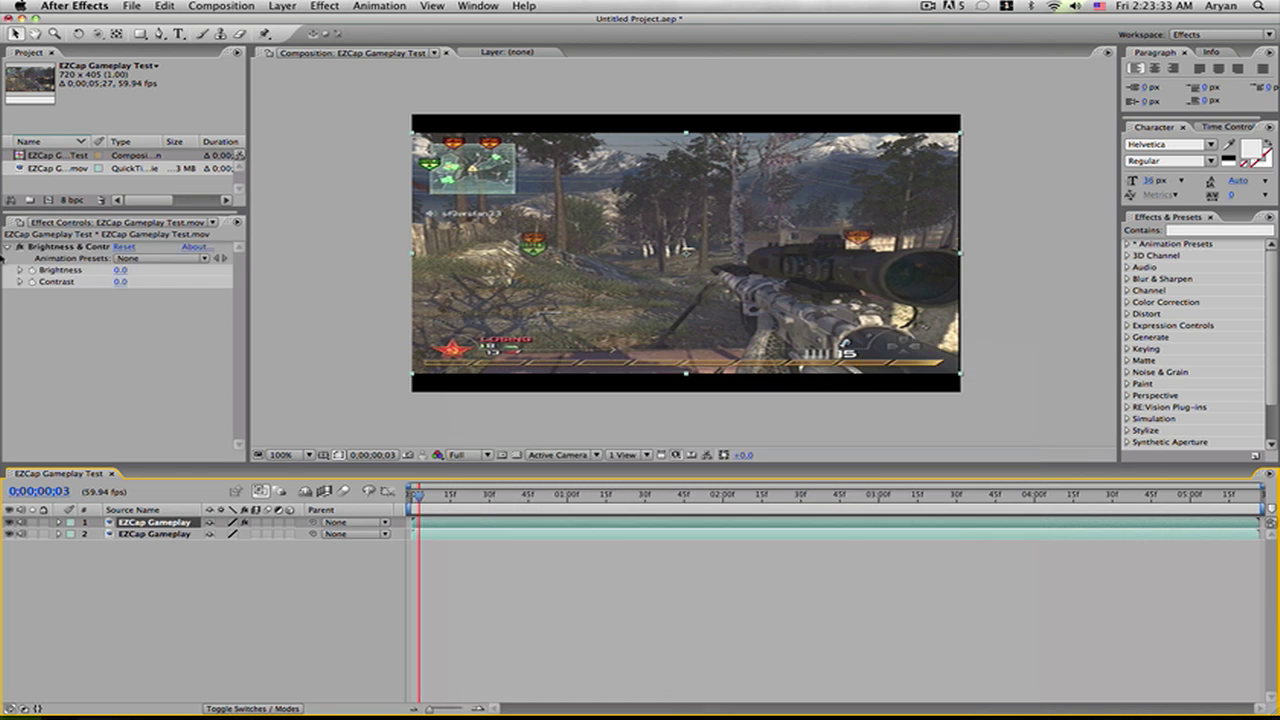
pyautogui.click(121, 282)
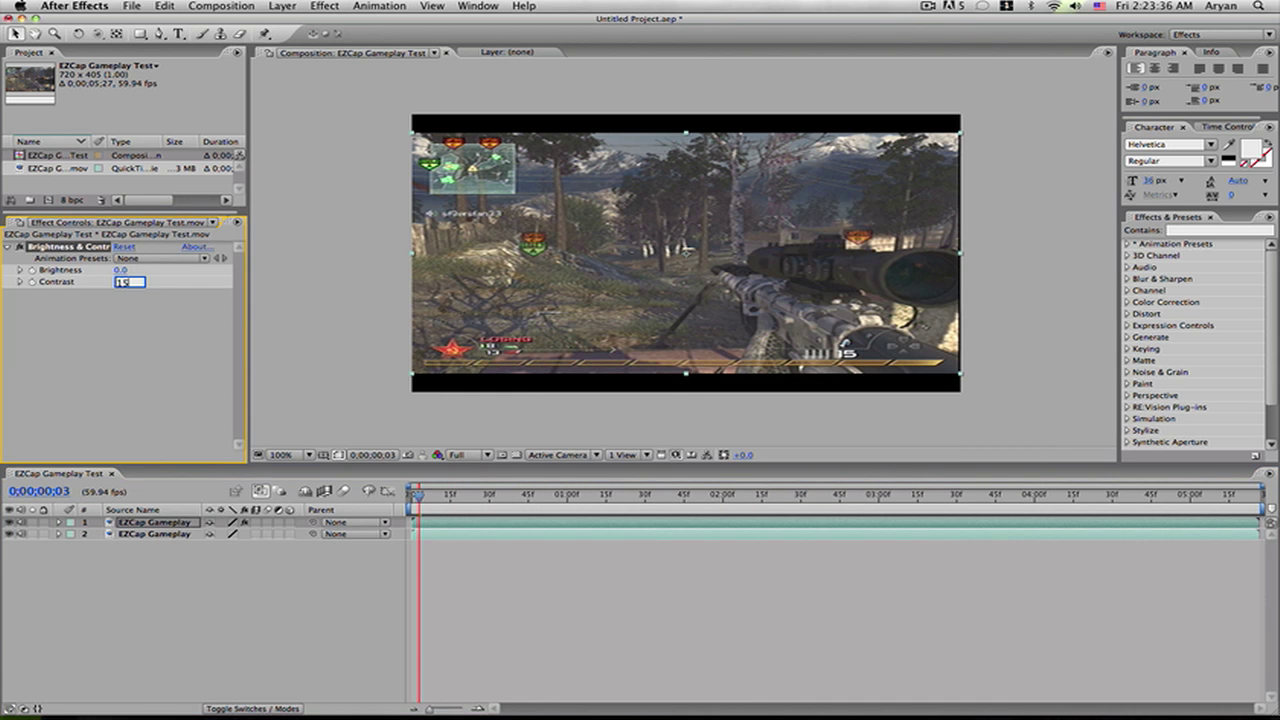
pyautogui.press('Return')
# Add Brightness & Contrast with Contrast 15 to the second layer, comparing via undo and redo.
pyautogui.doubleClick(449, 538)
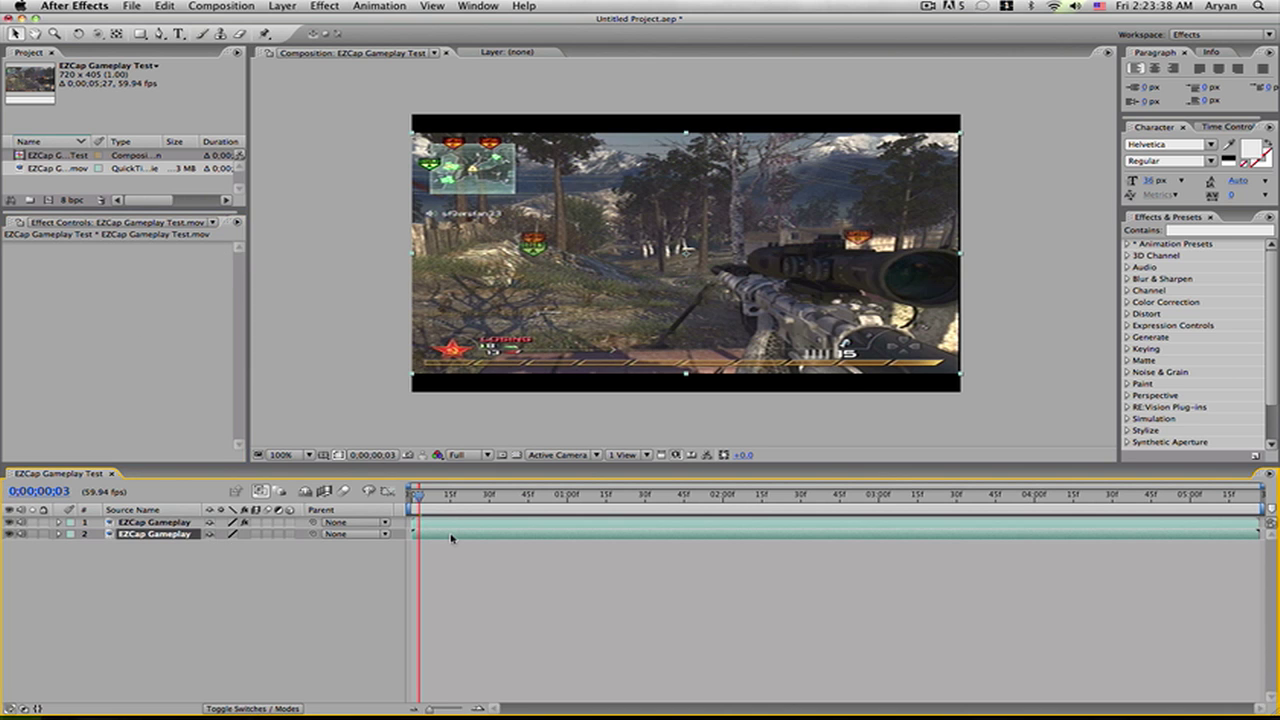
pyautogui.rightClick(452, 535)
pyautogui.moveTo(533, 527)
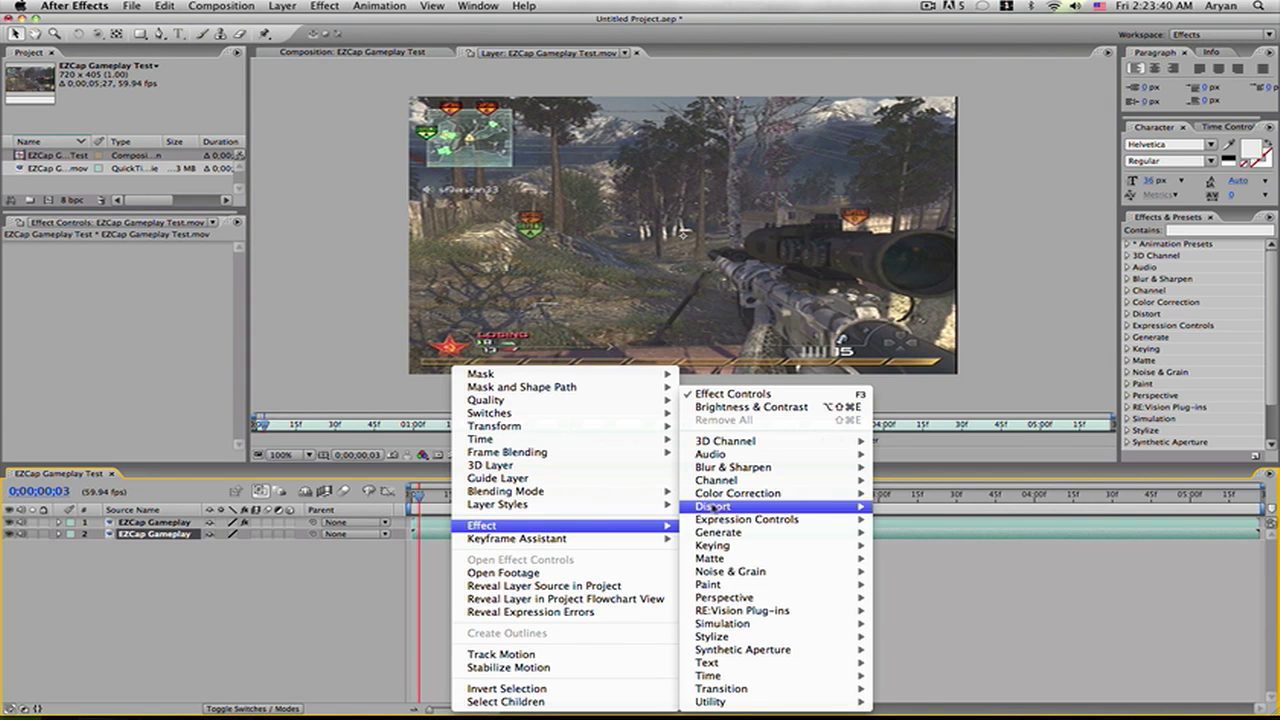
pyautogui.moveTo(745, 493)
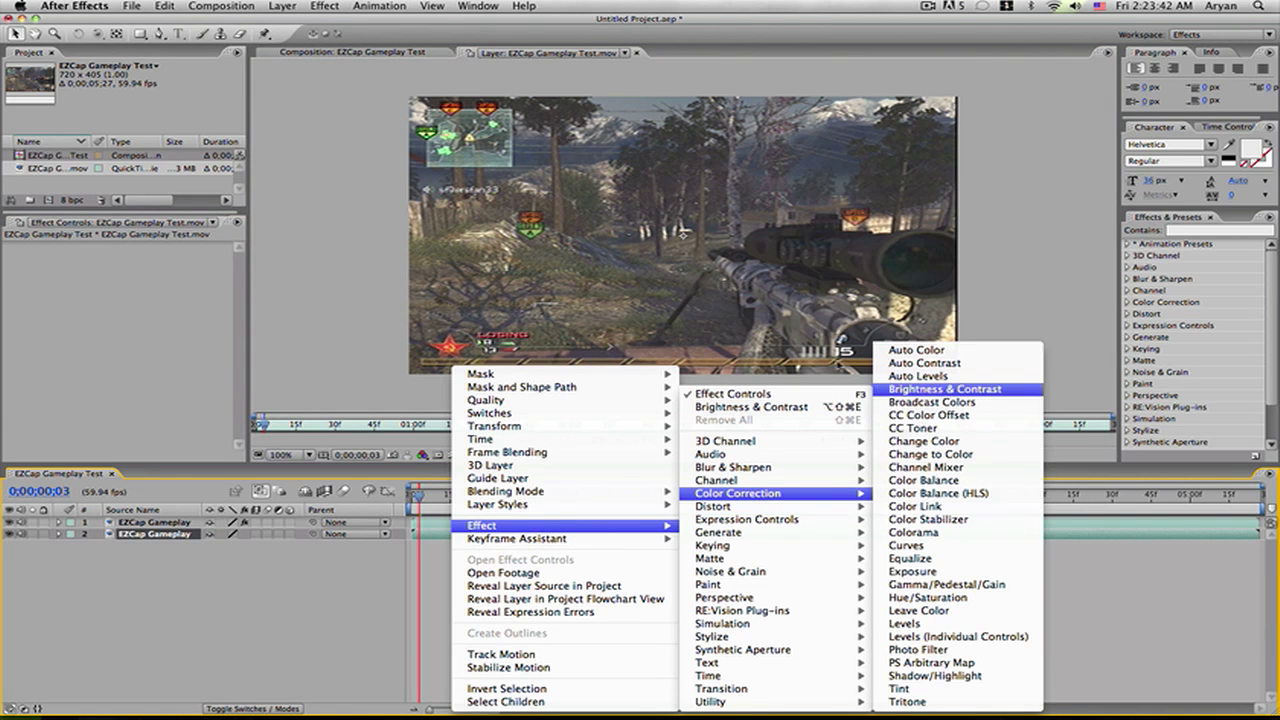
pyautogui.click(945, 389)
pyautogui.click(117, 282)
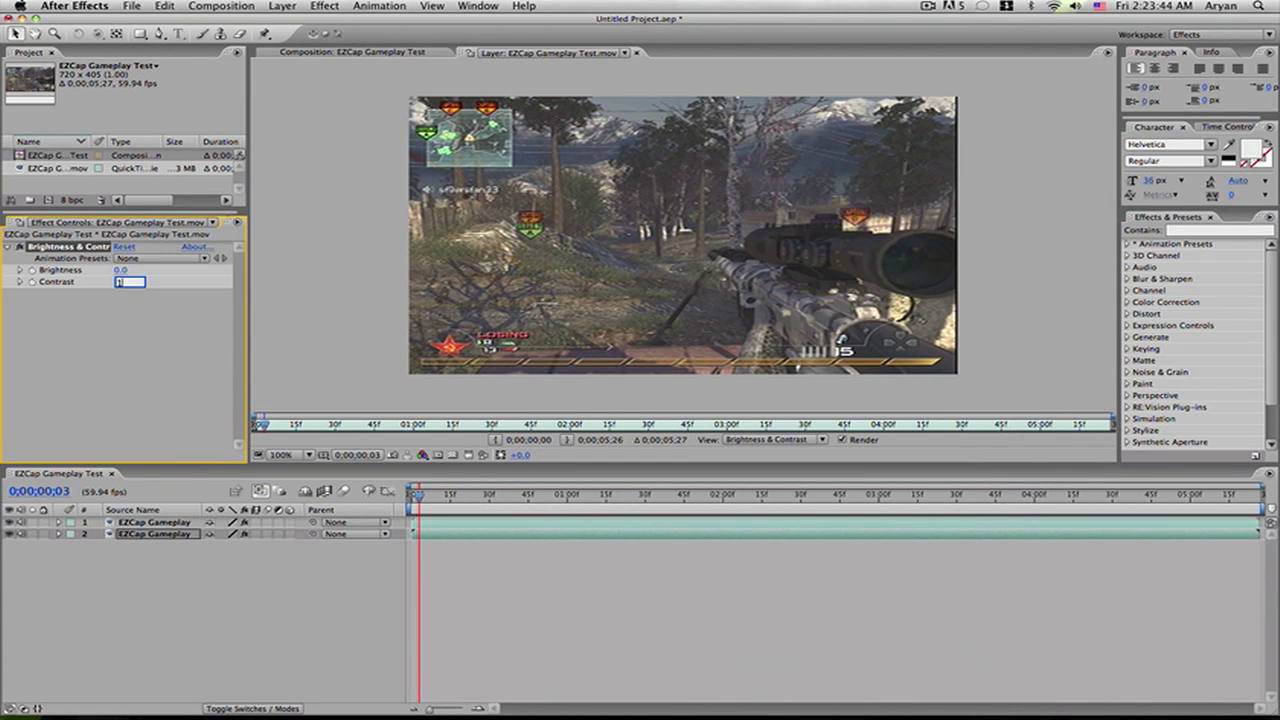
pyautogui.press('Return')
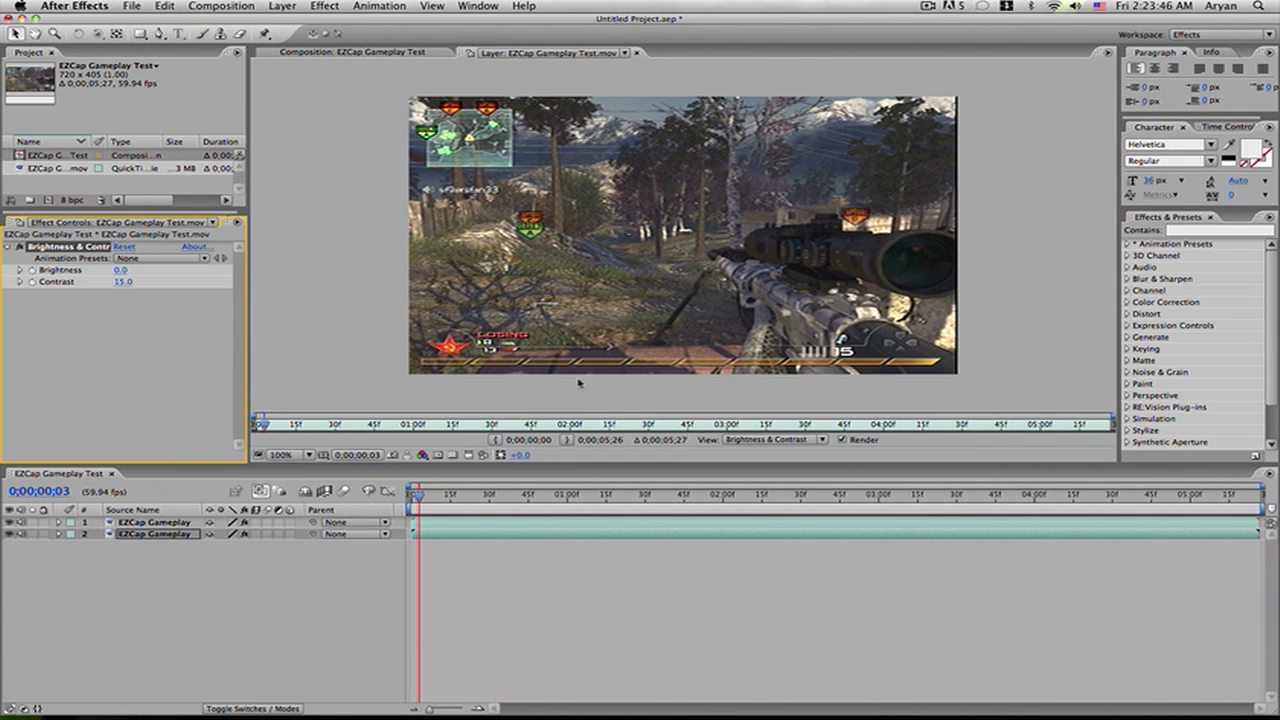
pyautogui.press('super+z')
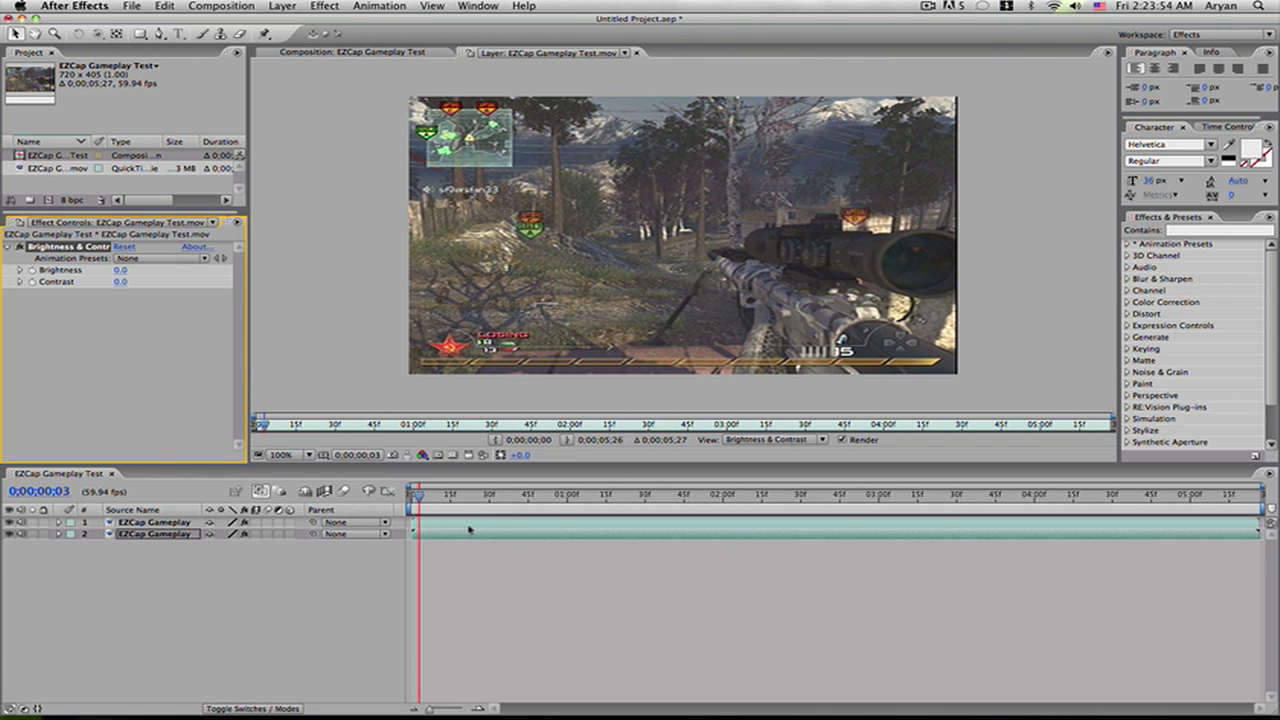
pyautogui.press('super+shift+z')
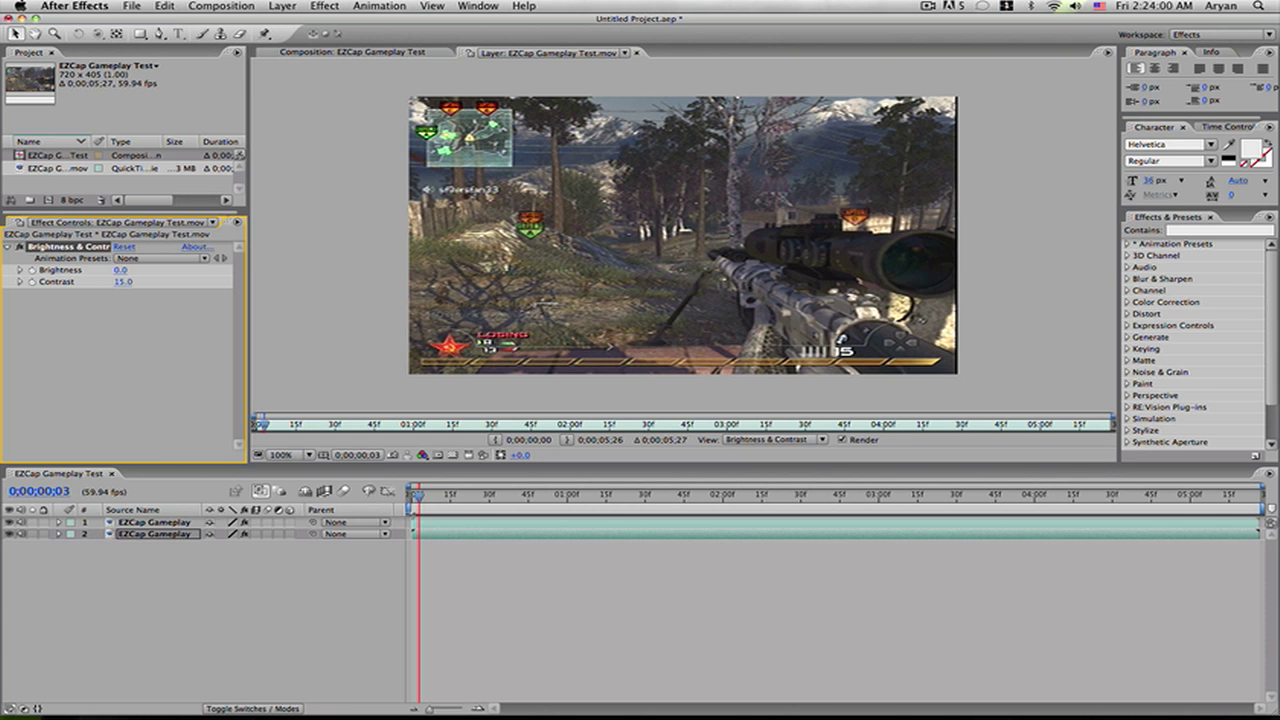
# Set the top gameplay layer's Transform Opacity to 25%.
pyautogui.click(415, 497)
pyautogui.click(432, 521)
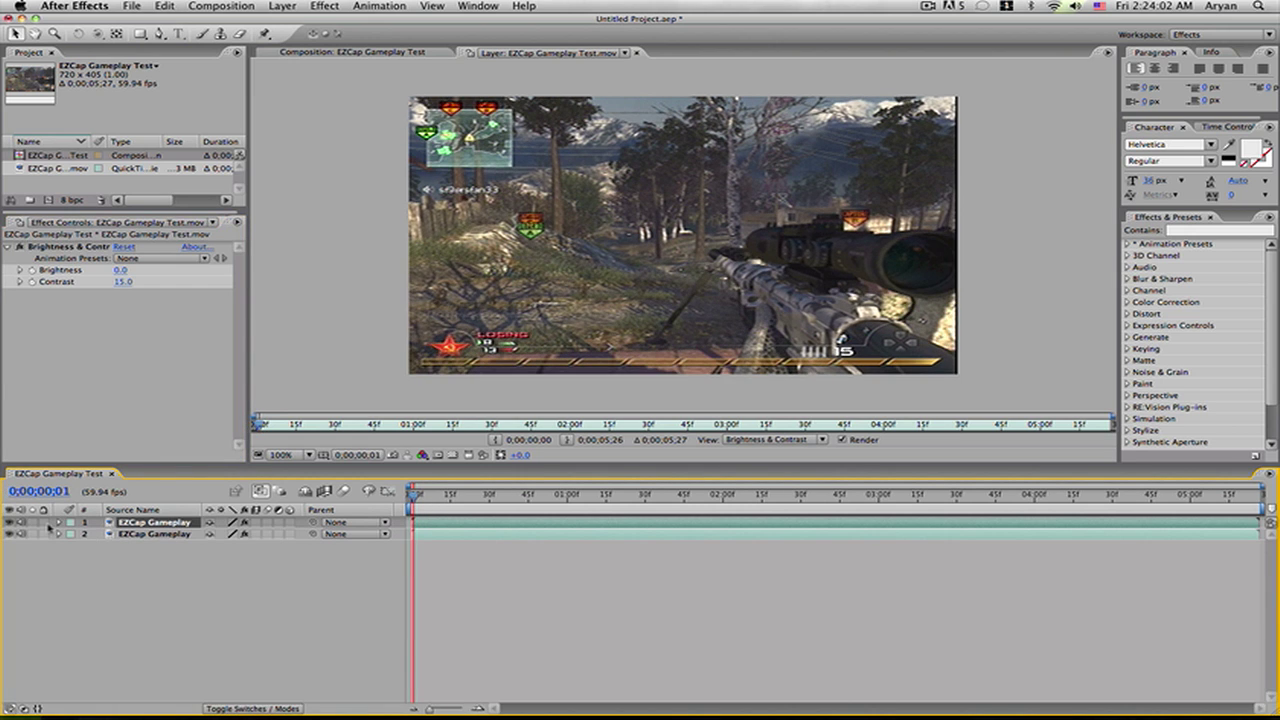
pyautogui.click(59, 522)
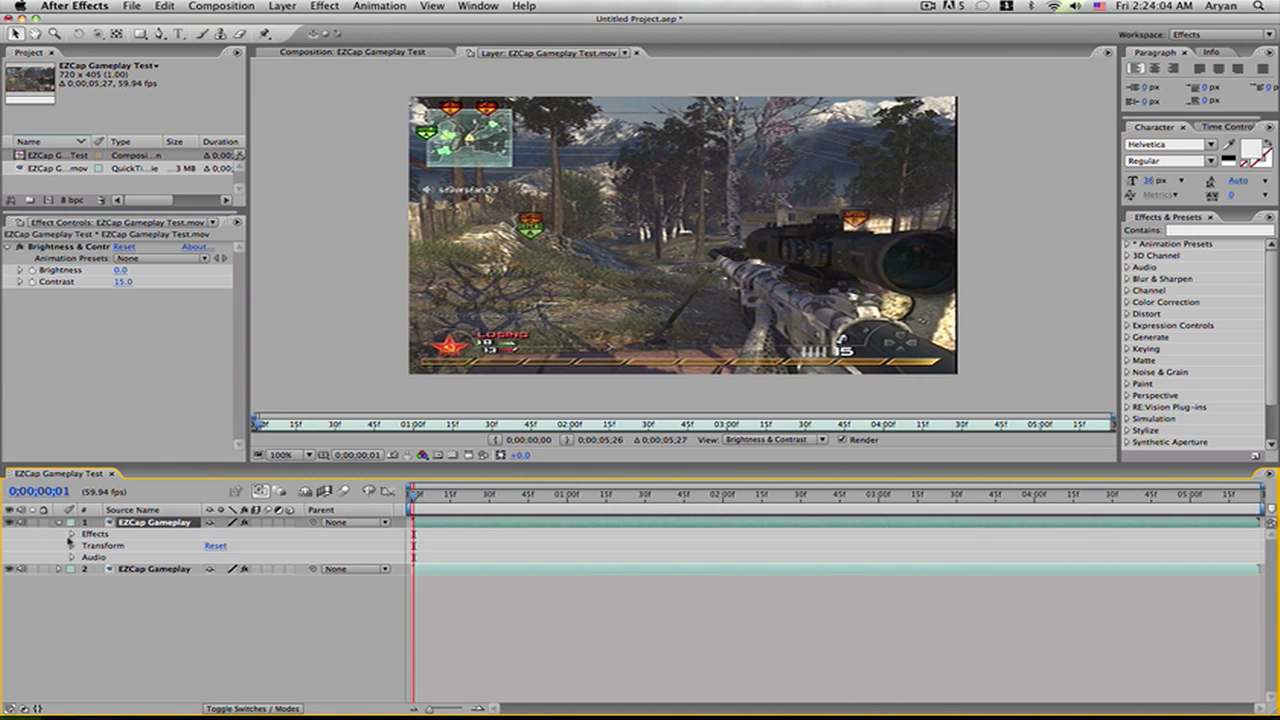
pyautogui.click(71, 546)
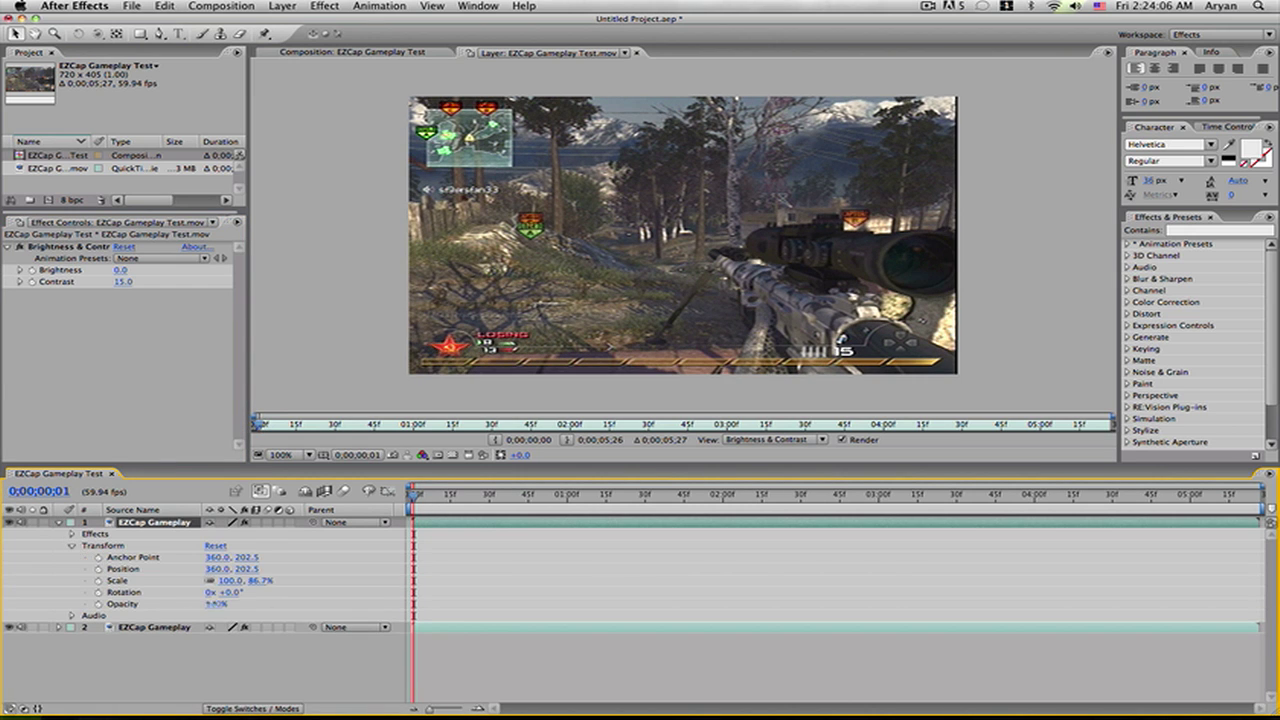
pyautogui.click(216, 604)
pyautogui.write('25')
pyautogui.click(122, 603)
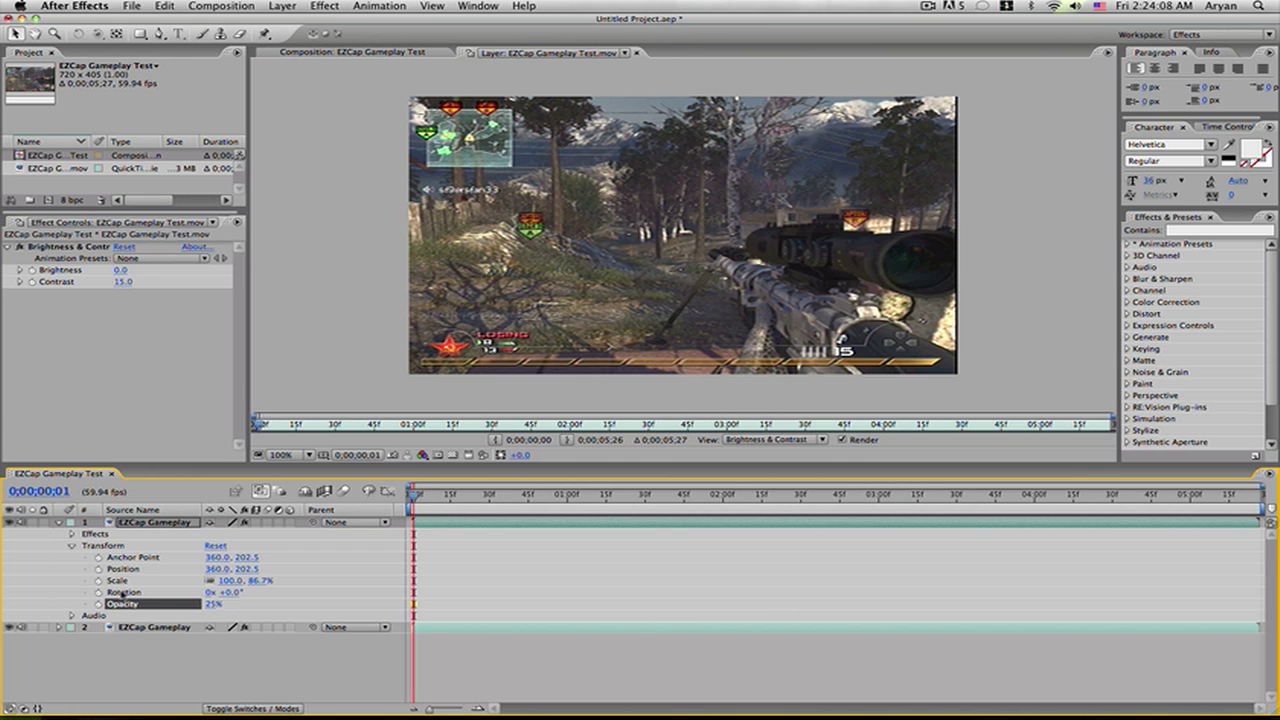
pyautogui.click(58, 522)
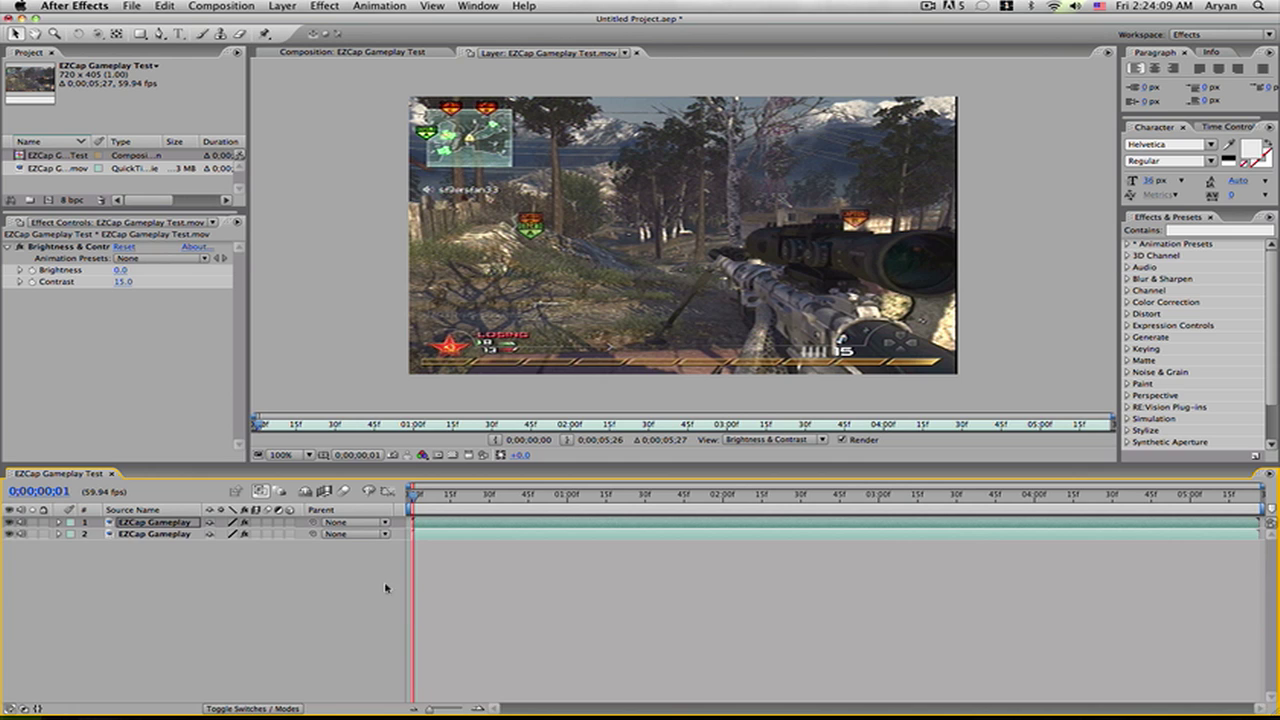
# Apply Lens Blur to the bottom gameplay layer with Iris Radius 5 and Specular Threshold 0.
pyautogui.click(434, 536)
pyautogui.rightClick(434, 536)
pyautogui.moveTo(535, 526)
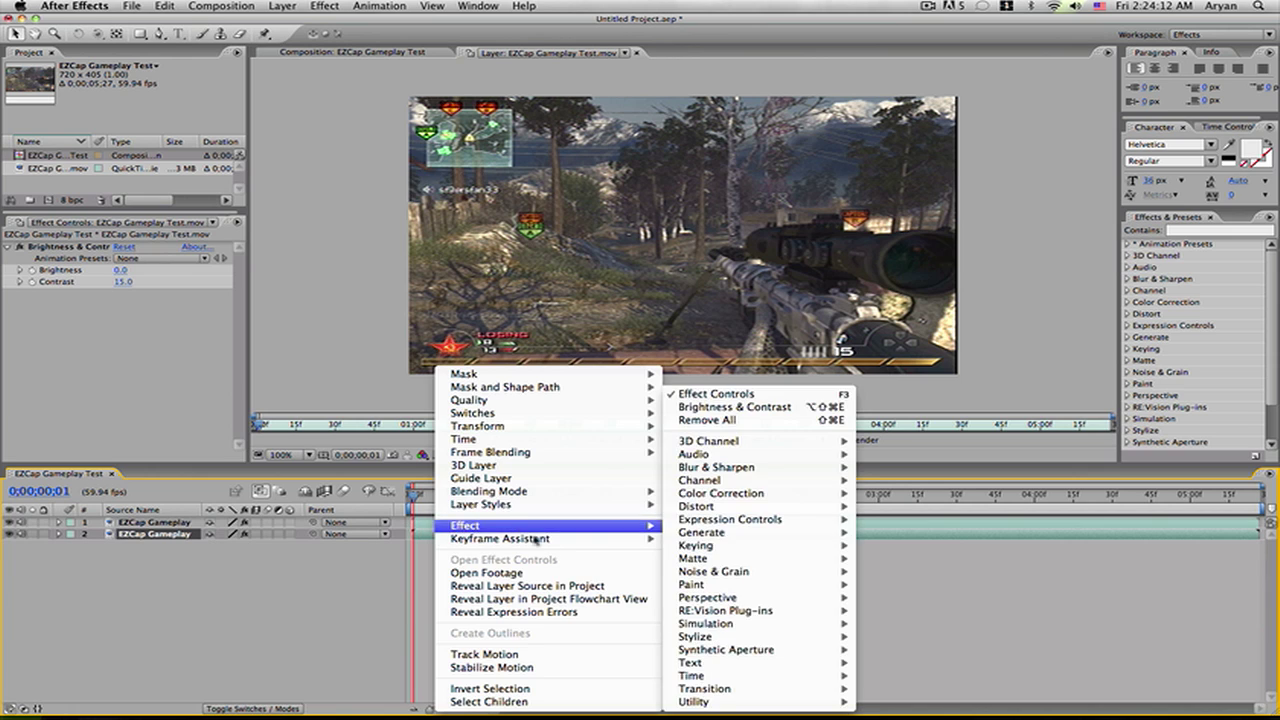
pyautogui.moveTo(801, 468)
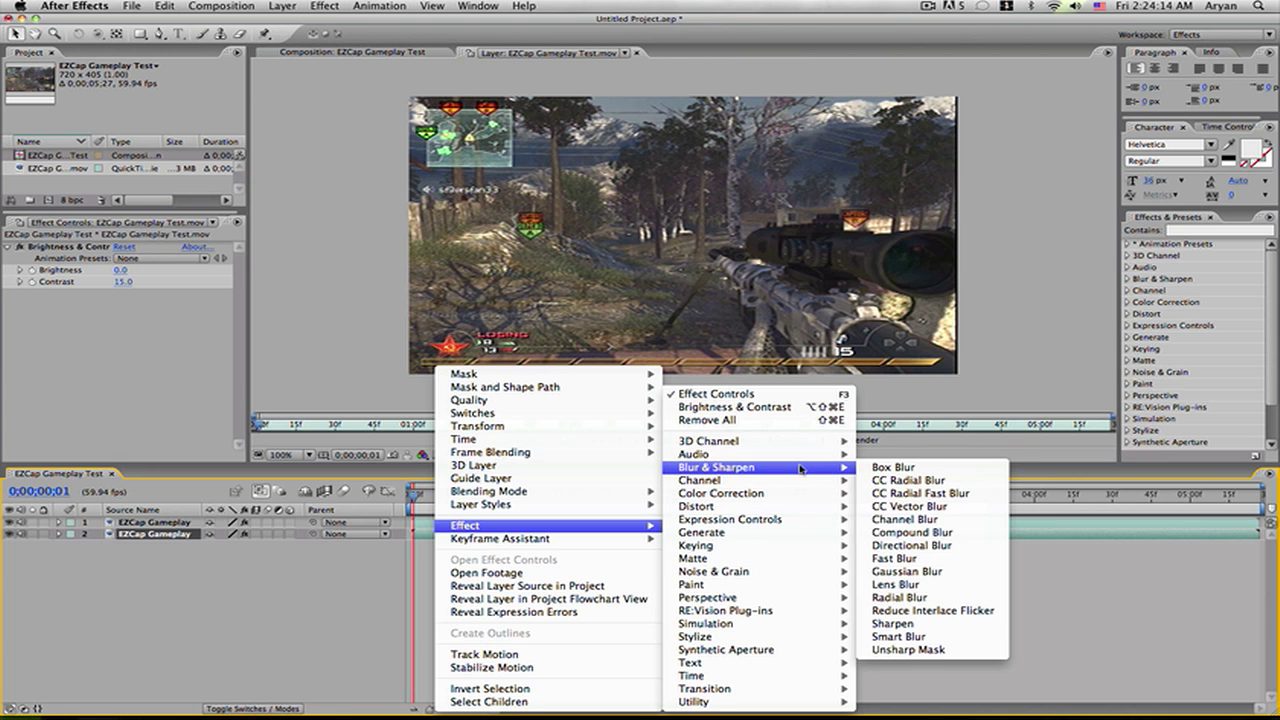
pyautogui.click(933, 586)
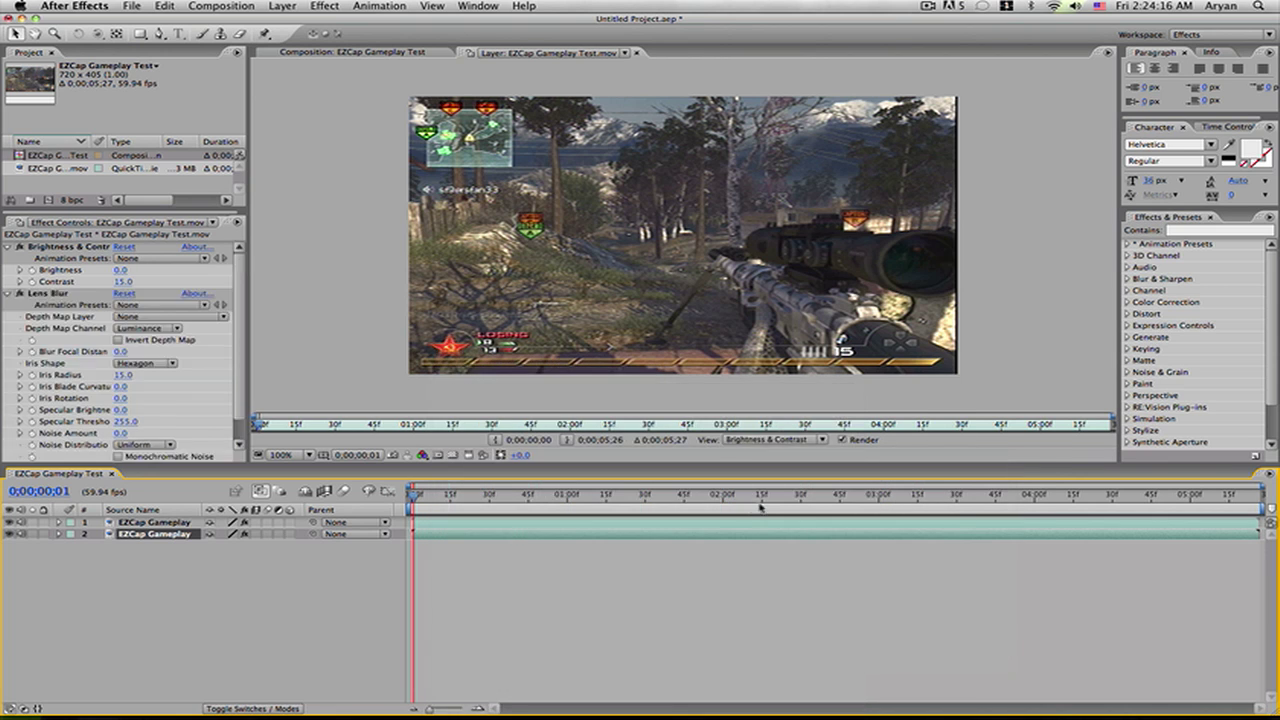
pyautogui.click(128, 351)
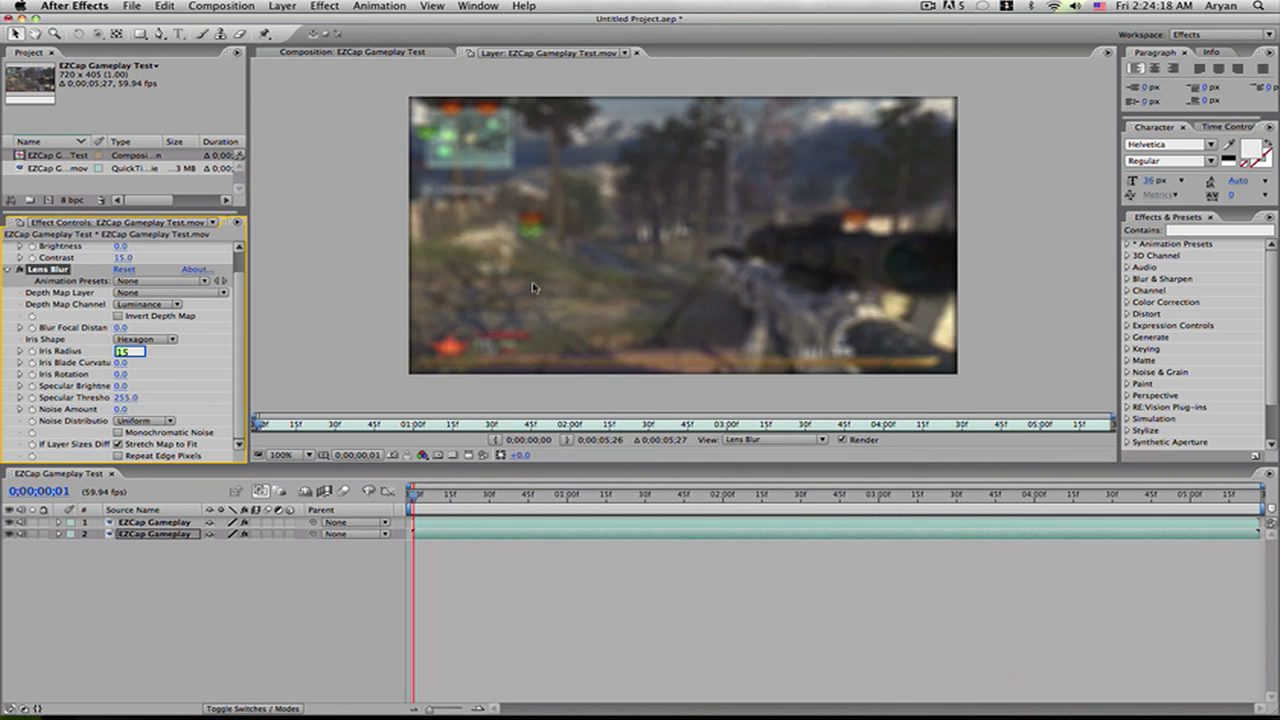
pyautogui.write('5')
pyautogui.press('Tab')
pyautogui.press('Tab')
pyautogui.press('Tab')
pyautogui.press('Tab')
pyautogui.write('0')
pyautogui.press('Return')
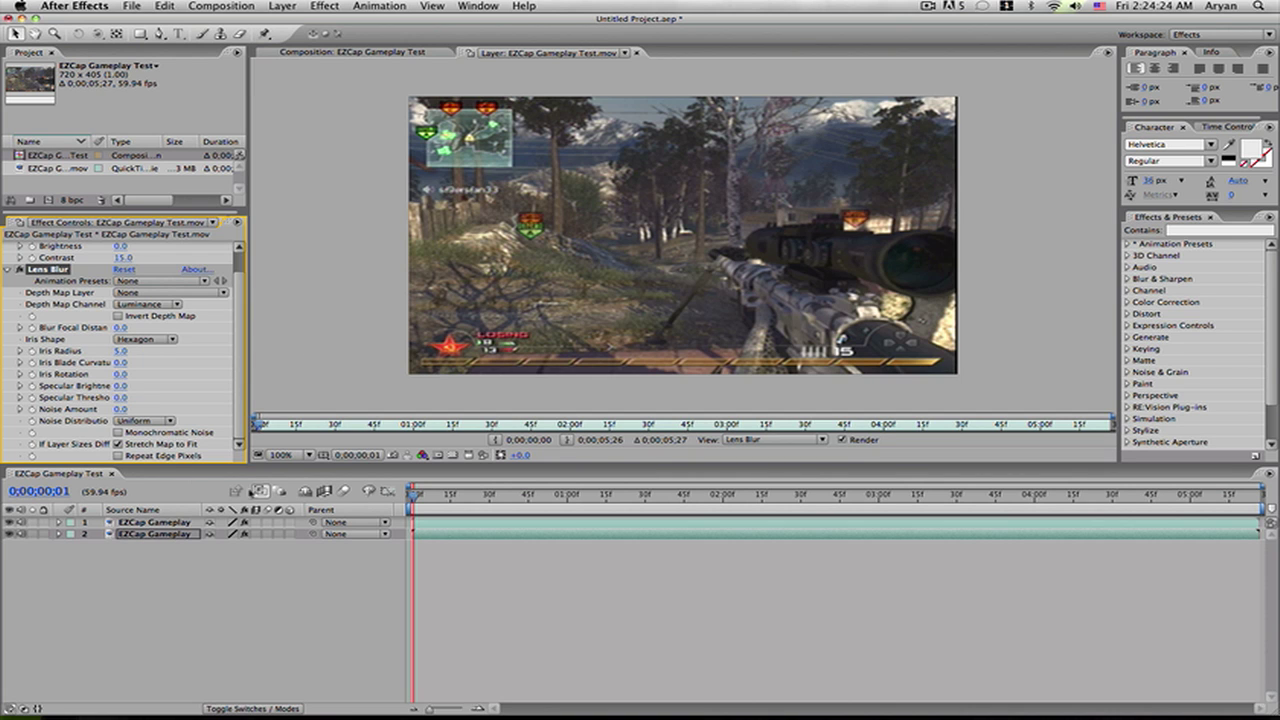
pyautogui.click(465, 578)
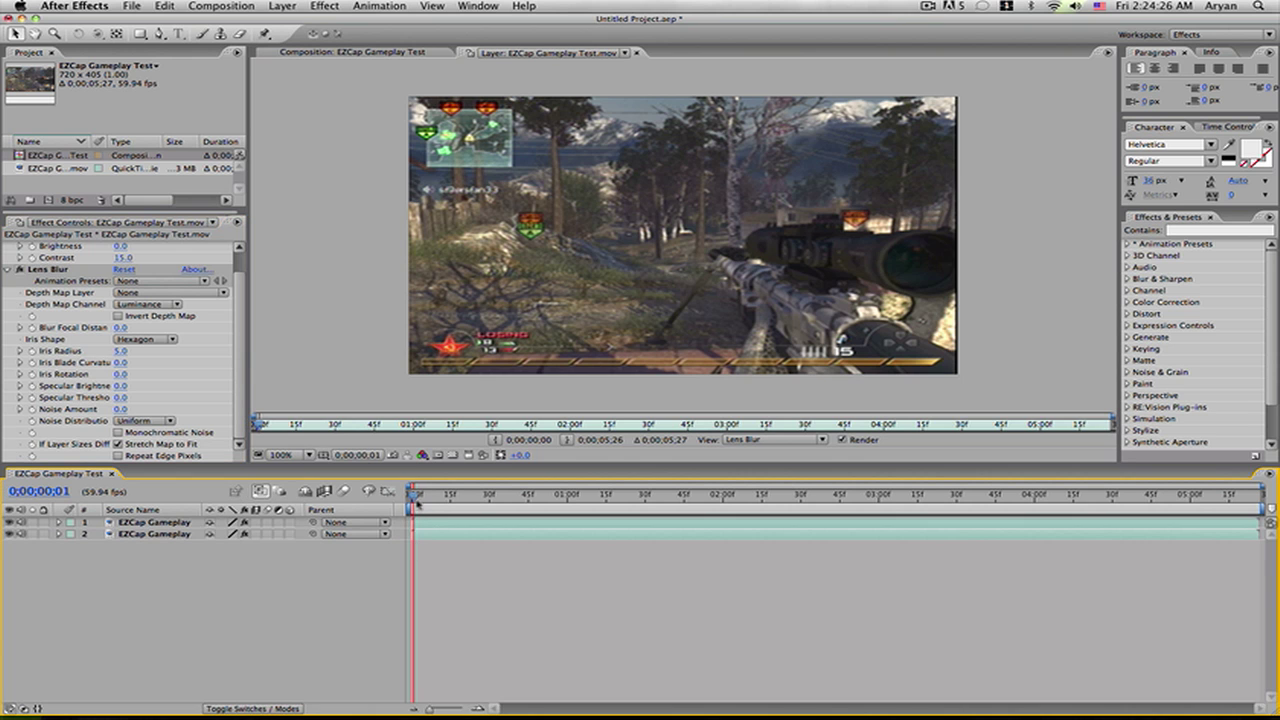
pyautogui.moveTo(424, 498)
pyautogui.mouseDown()
pyautogui.moveTo(530, 503)
pyautogui.moveTo(412, 500)
pyautogui.mouseUp()
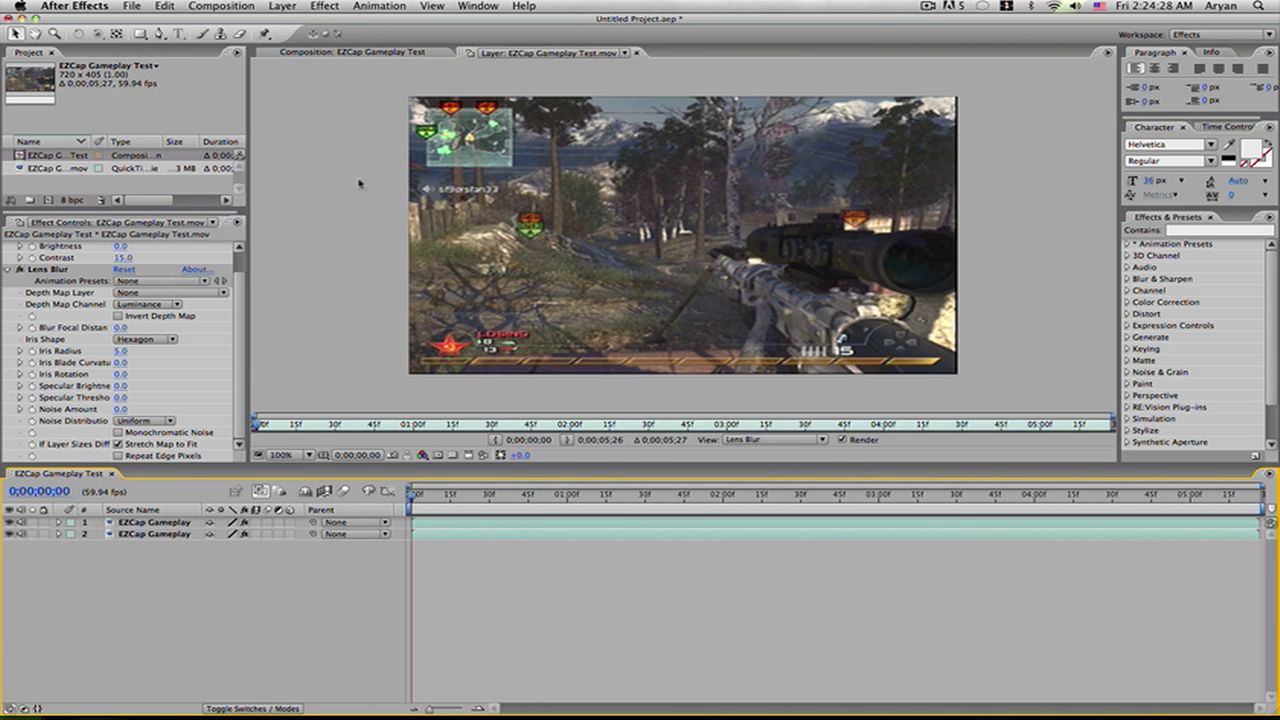
# Preview the EZCap Gameplay Test composition in the Composition view, then return to the start.
pyautogui.click(352, 52)
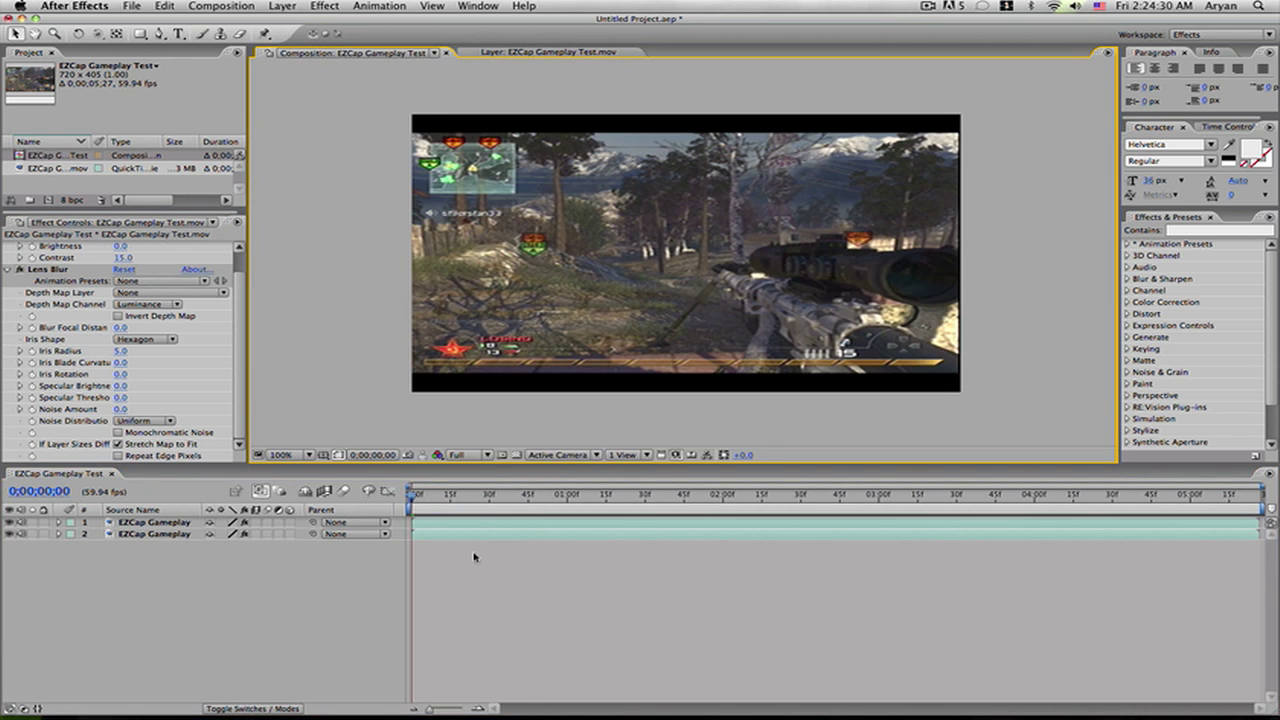
pyautogui.press('space')
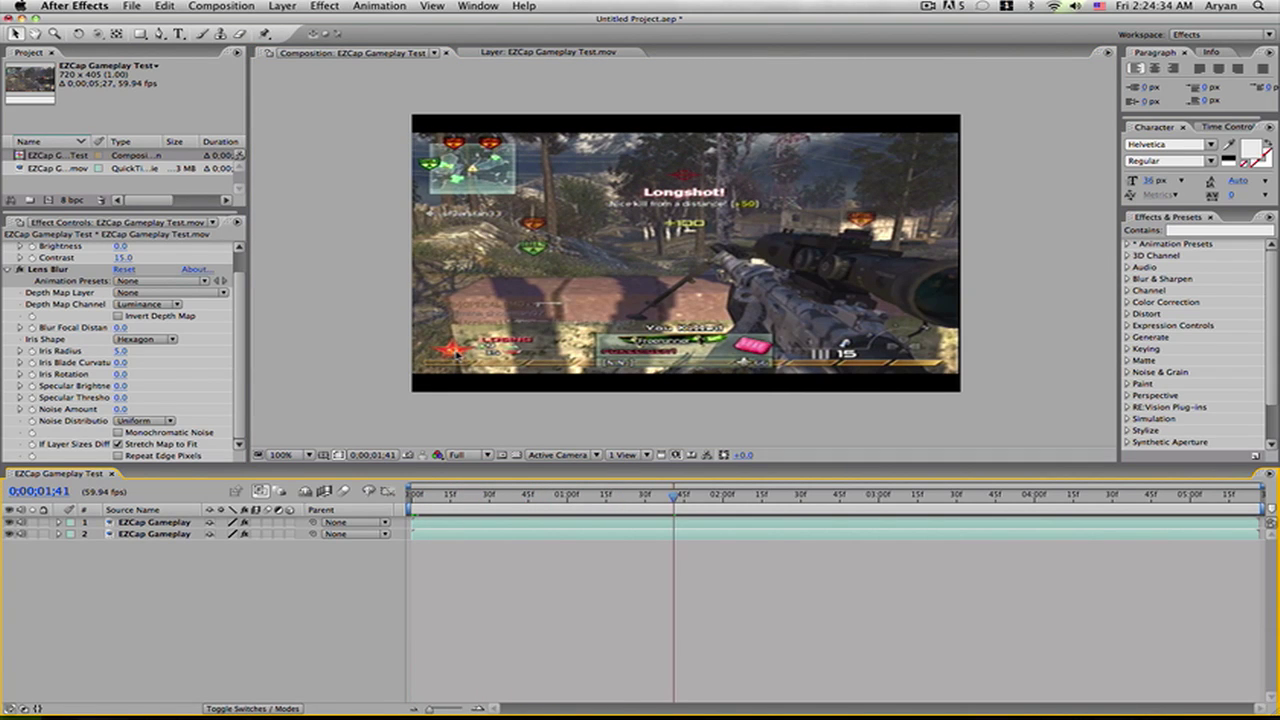
pyautogui.scroll(1, 445, 352)
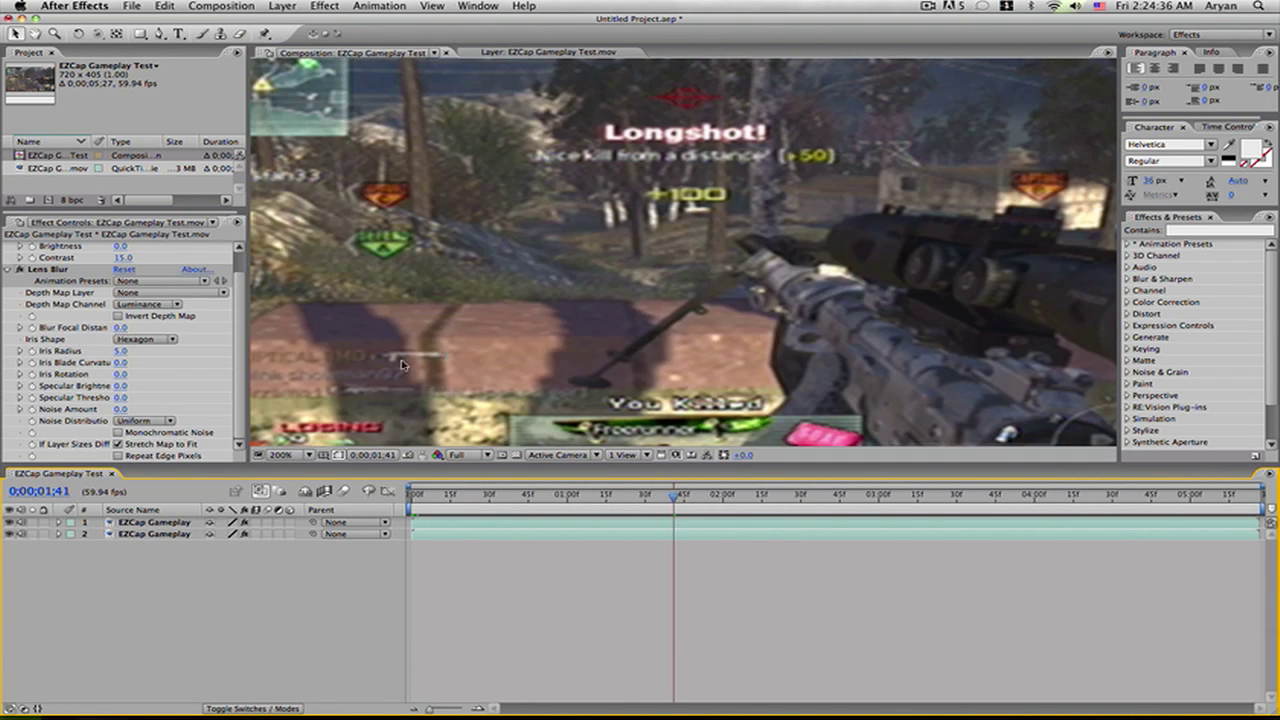
pyautogui.scroll(-1, 421, 356)
pyautogui.scroll(1, 440, 355)
pyautogui.scroll(-1, 360, 405)
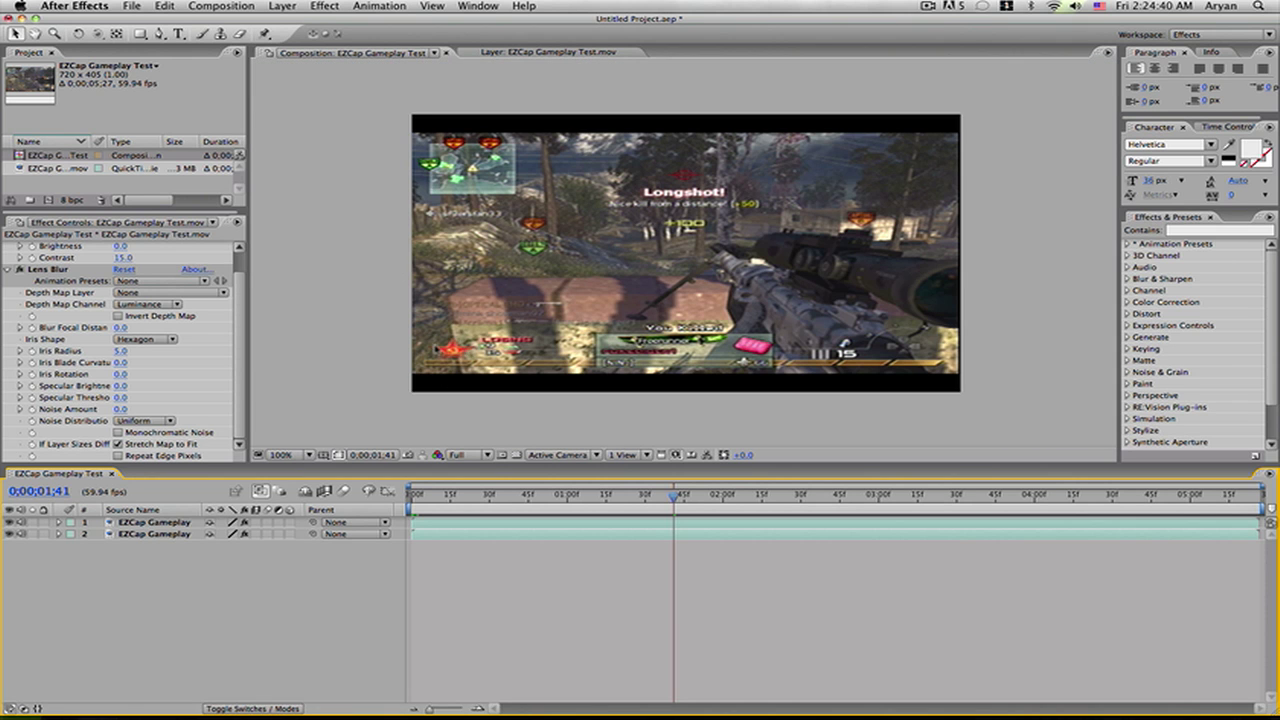
pyautogui.moveTo(625, 500); pyautogui.dragTo(411, 500)
pyautogui.click(430, 512)
pyautogui.click(467, 496)
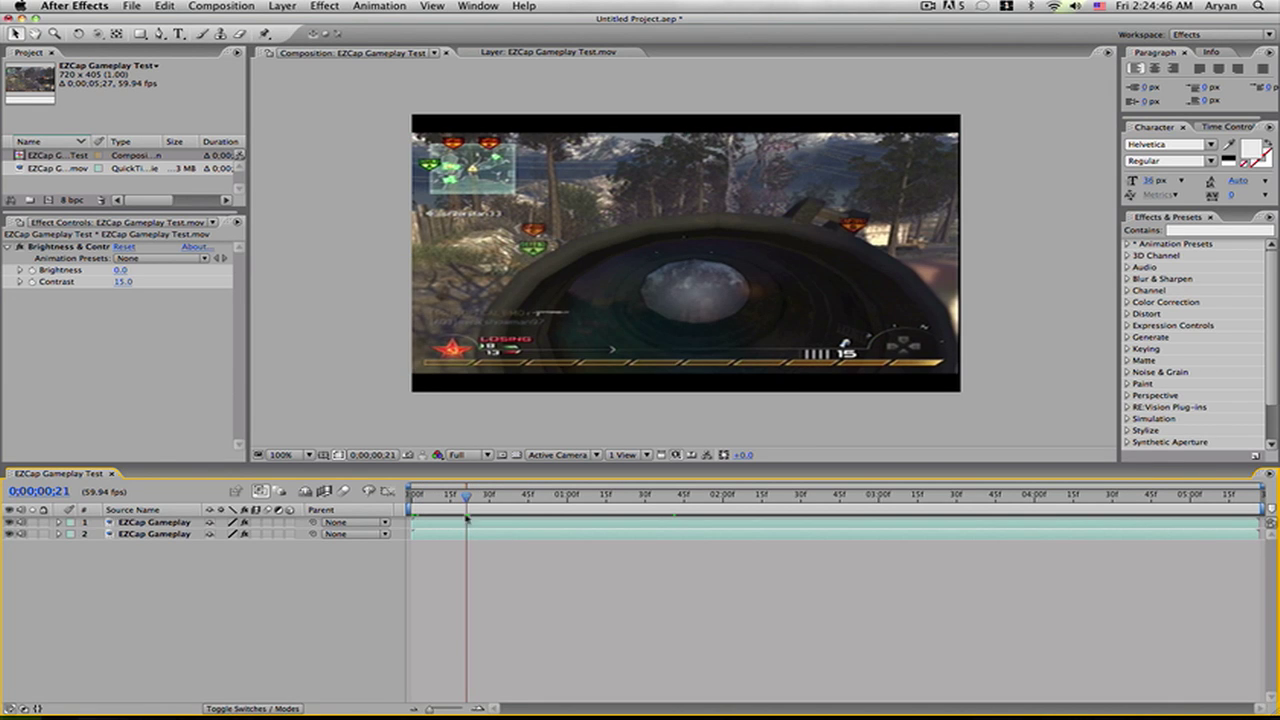
pyautogui.moveTo(463, 507); pyautogui.dragTo(421, 507)
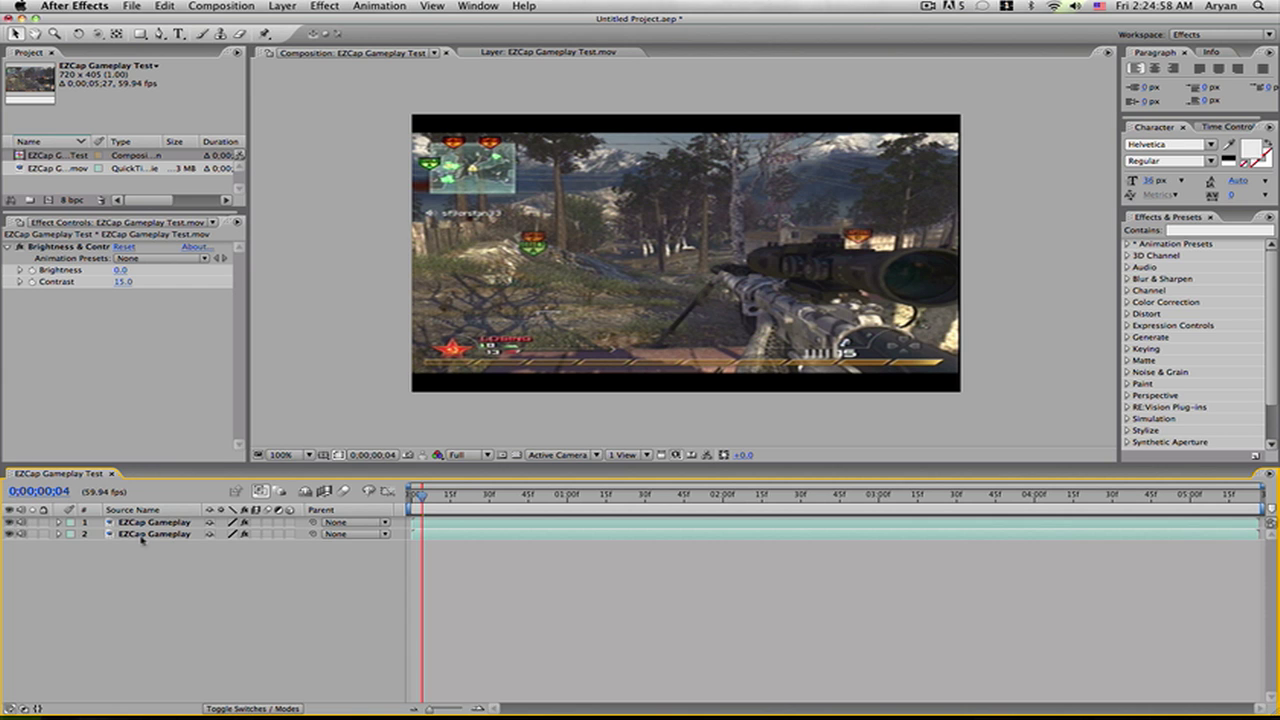
pyautogui.moveTo(426, 499); pyautogui.dragTo(437, 498)
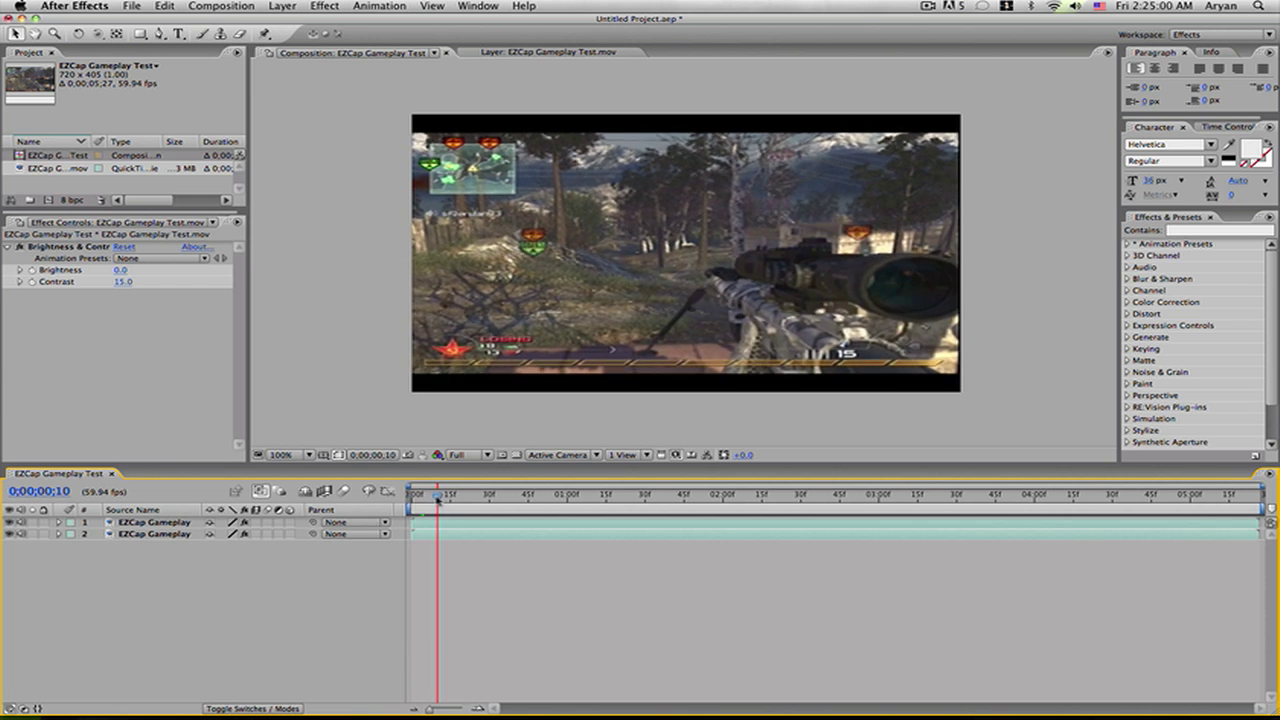
# Start a QuickTime Movie export of the composition from the File menu.
pyautogui.click(130, 5)
pyautogui.moveTo(195, 225)
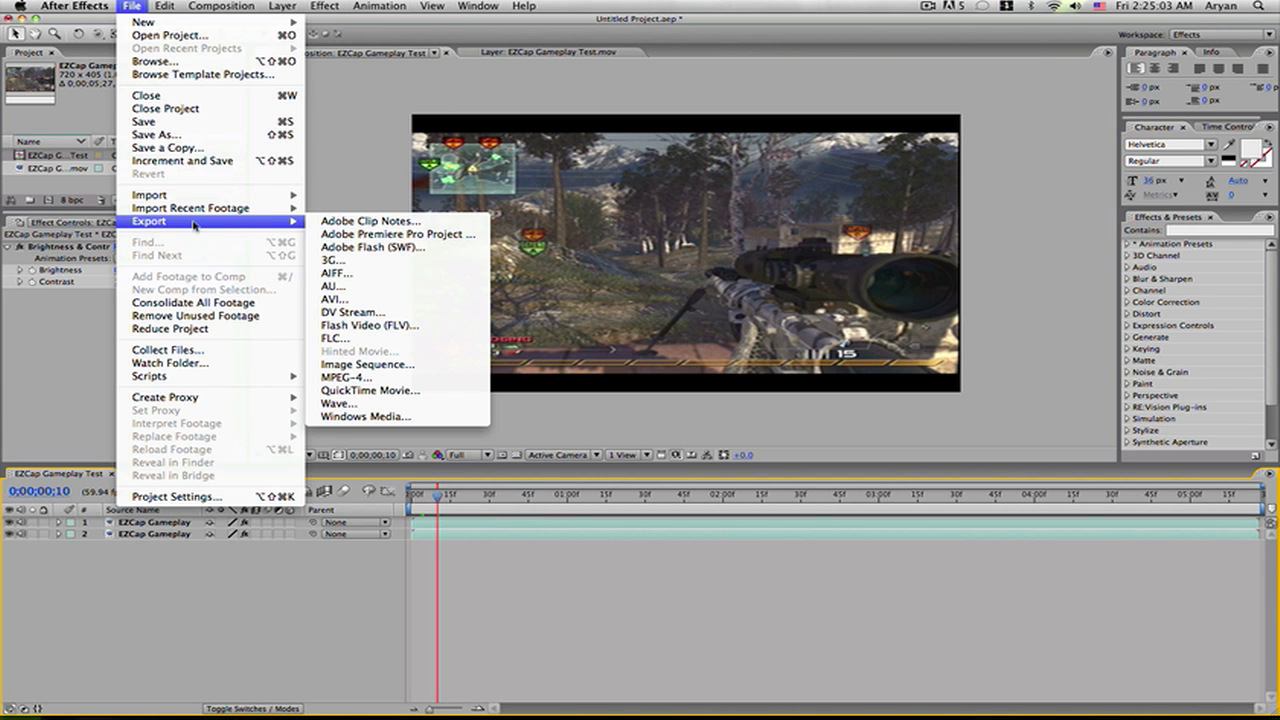
pyautogui.click(390, 392)
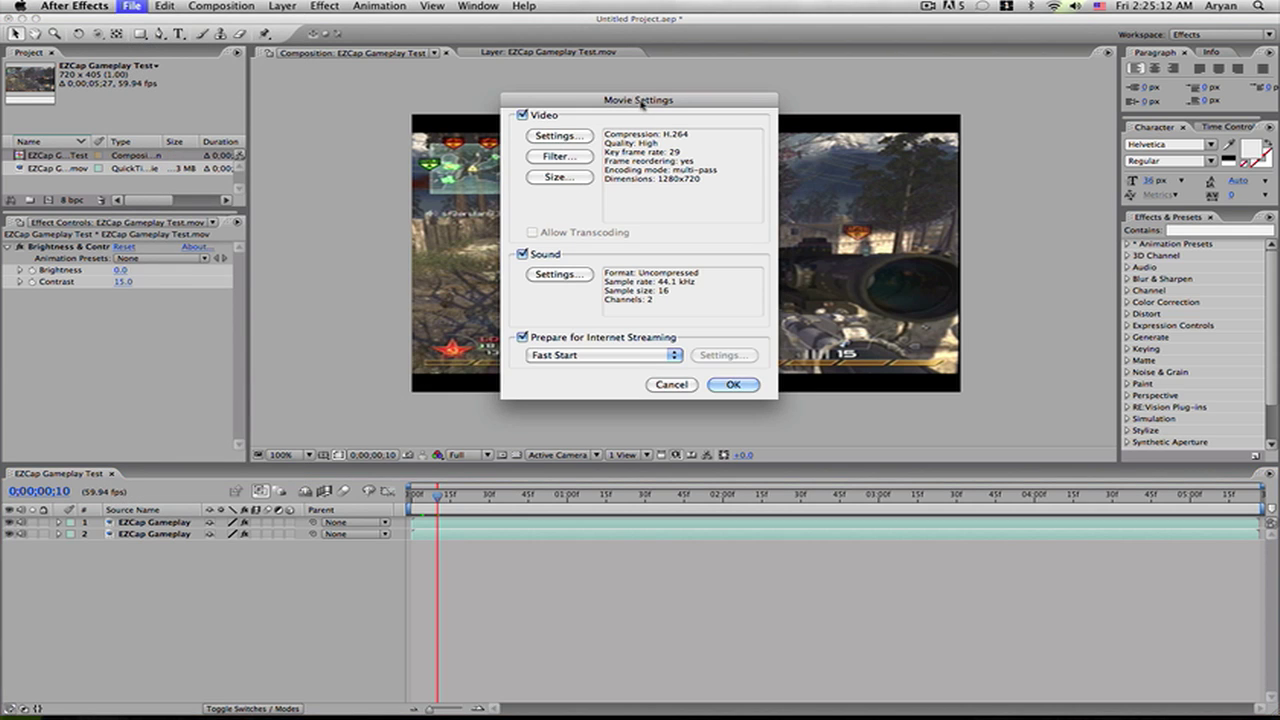
# Set the H.264 video compression to High quality with key frames every 29.
pyautogui.click(570, 132)
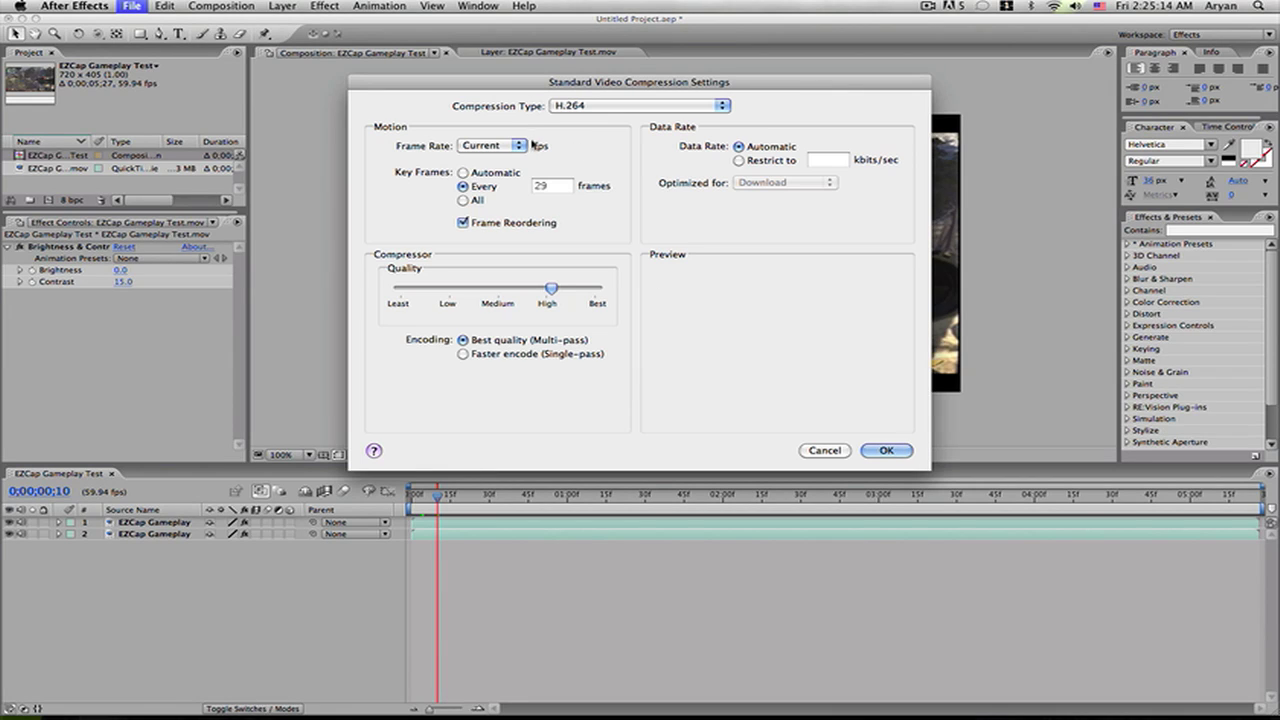
pyautogui.click(554, 187)
pyautogui.doubleClick(555, 187)
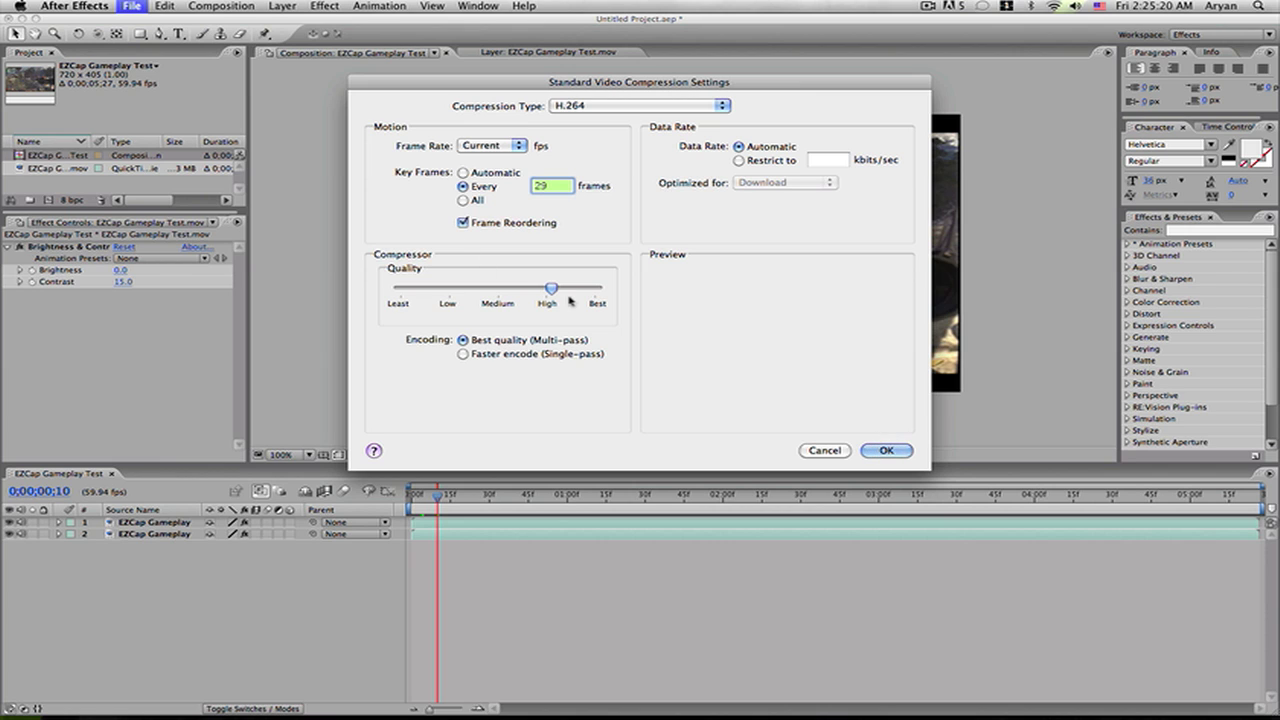
pyautogui.moveTo(551, 288); pyautogui.dragTo(547, 288)
pyautogui.click(884, 452)
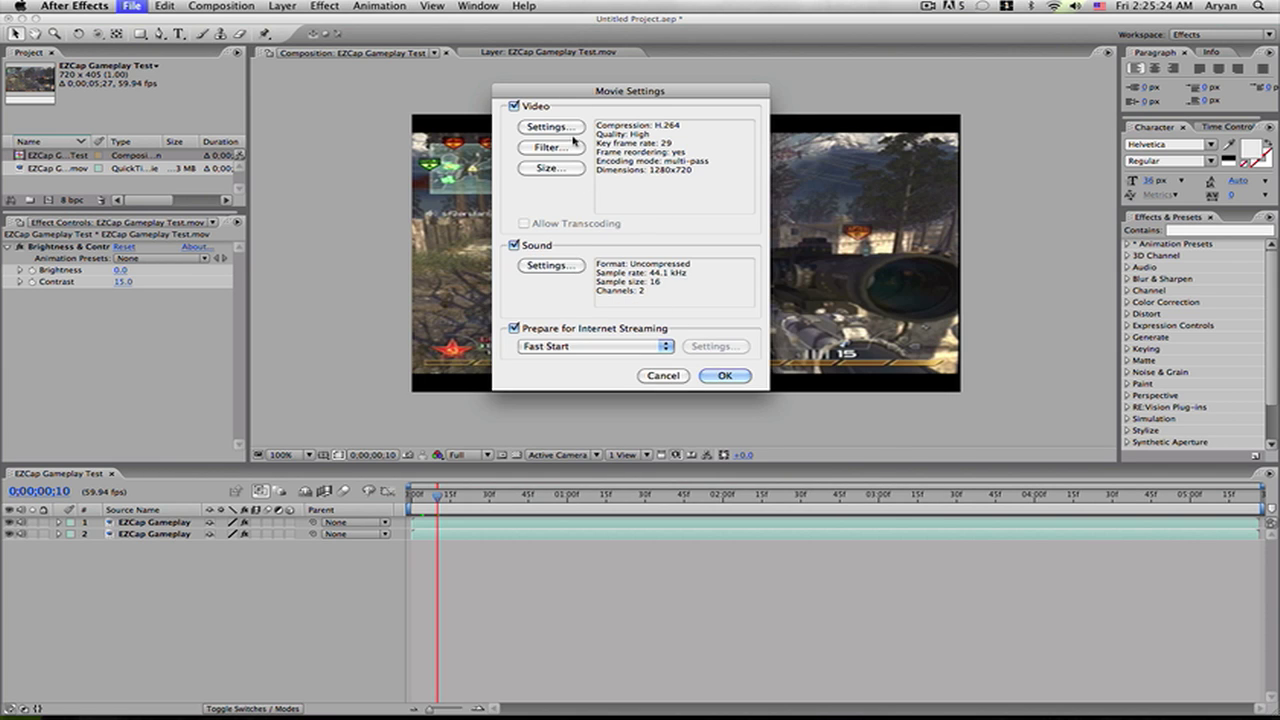
# Choose 1280 x 720 HD as the QuickTime export dimensions.
pyautogui.click(572, 170)
pyautogui.click(550, 155)
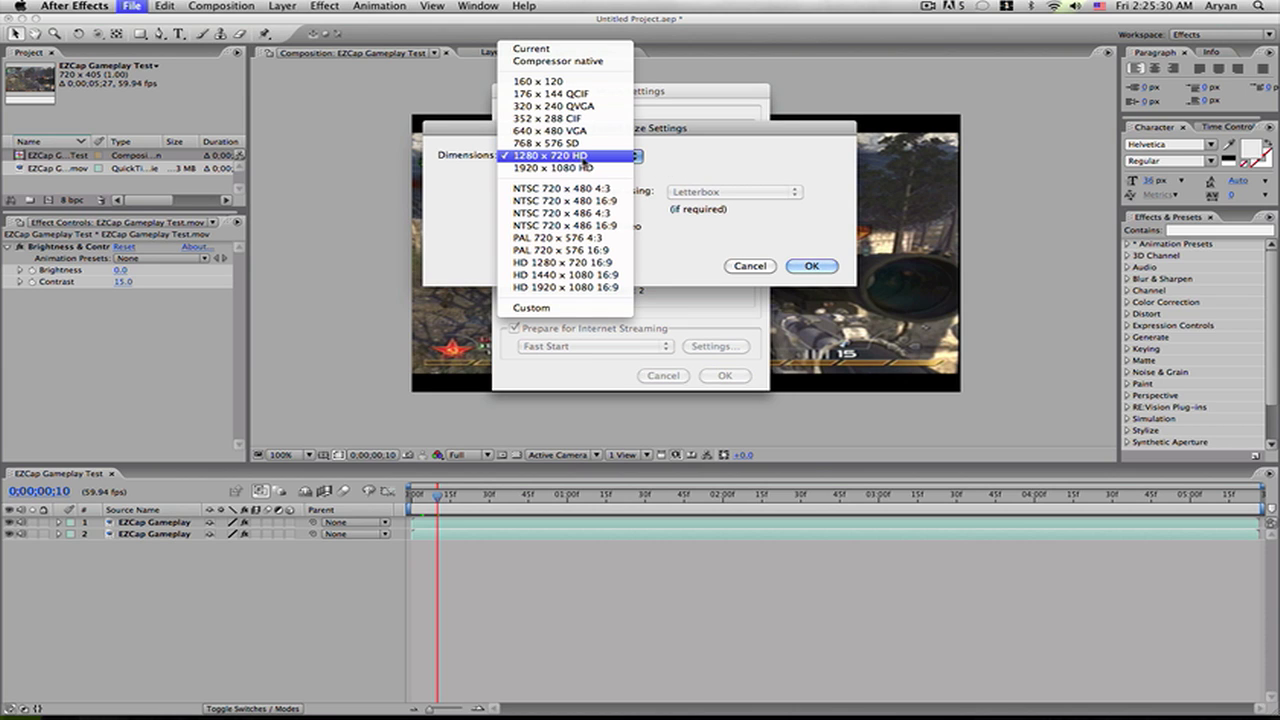
pyautogui.click(583, 156)
pyautogui.click(808, 266)
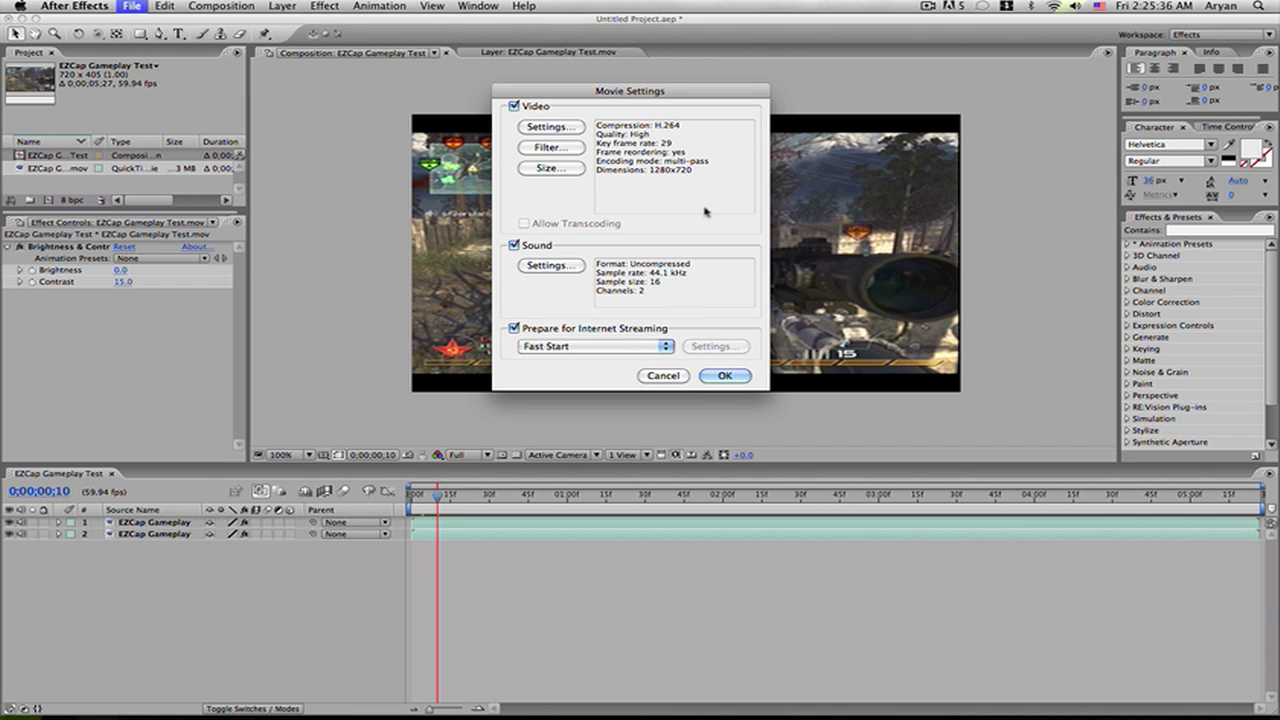
# Reveal the desktop and open Enhanced Easycap quality.mov in QuickTime Player.
pyautogui.moveTo(1148, 700)
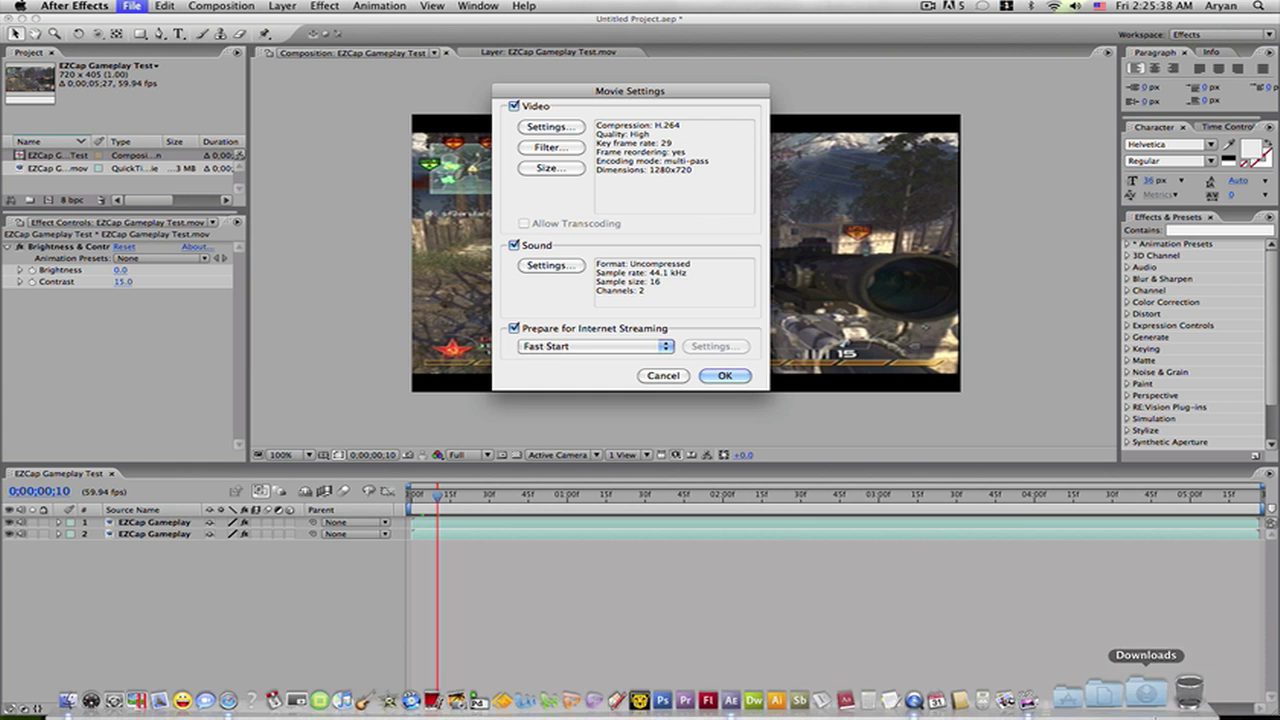
pyautogui.press('F11')
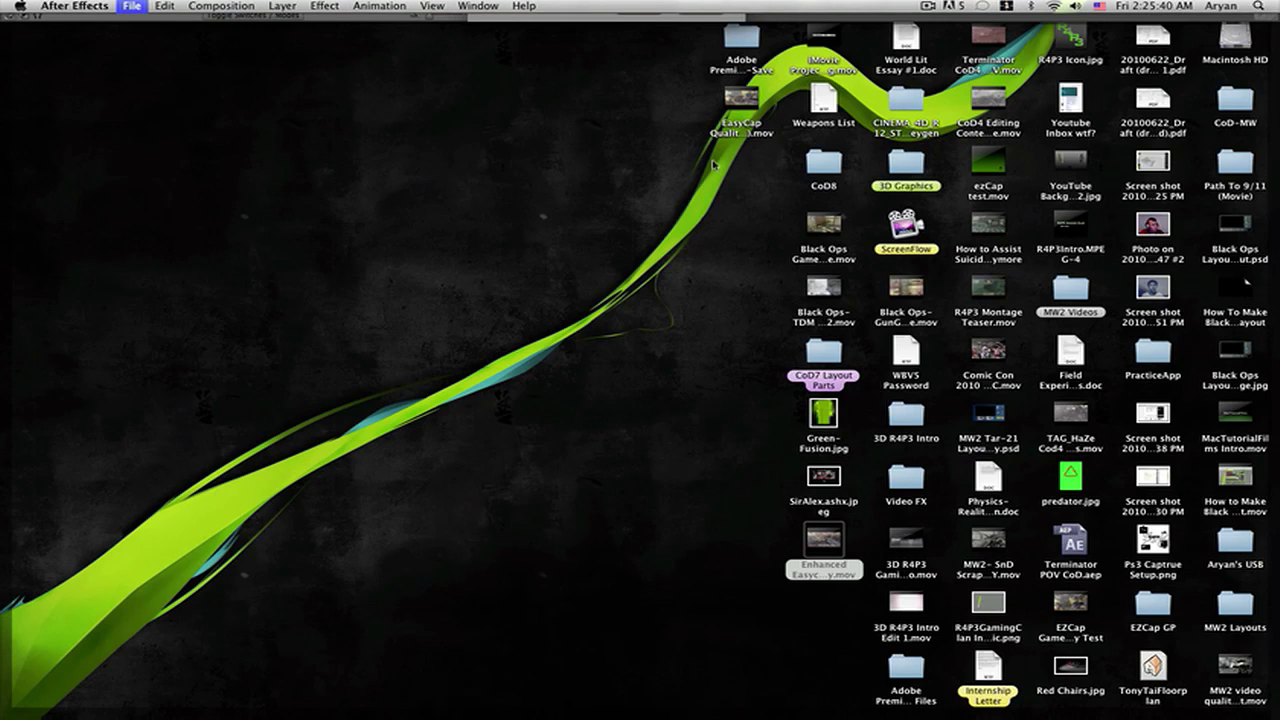
pyautogui.doubleClick(823, 542)
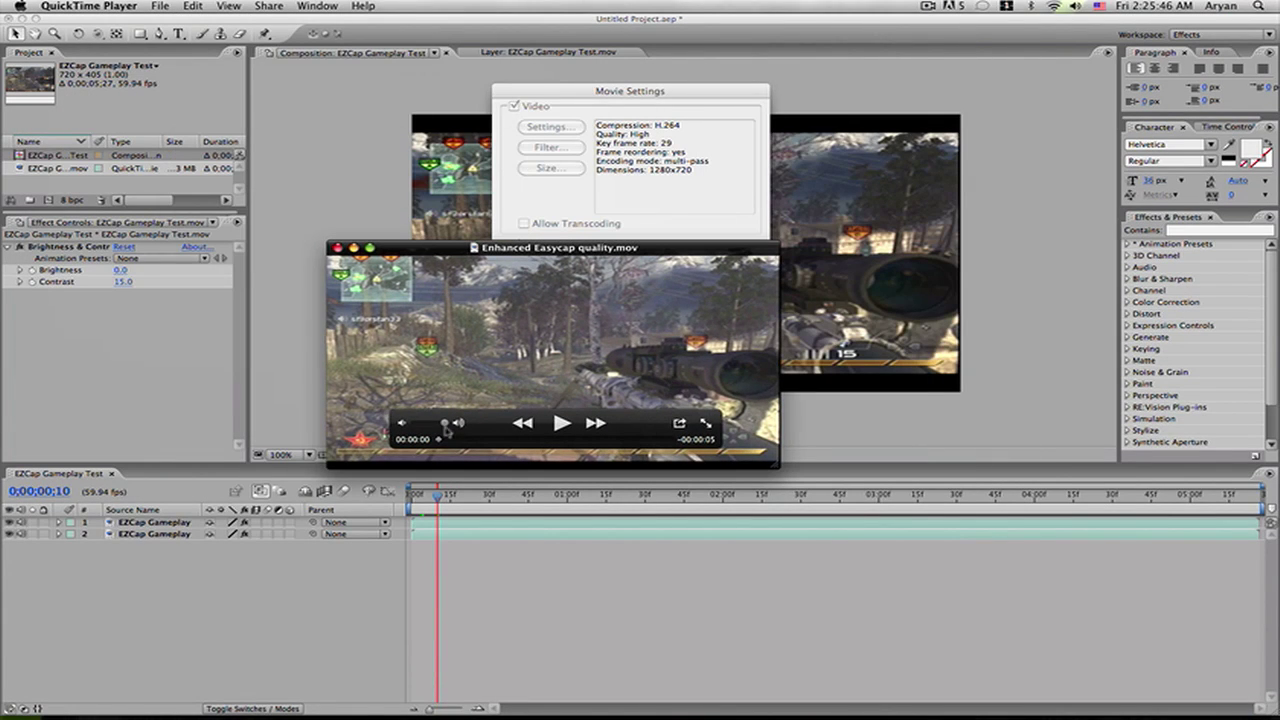
# Play Enhanced Easycap quality.mov to its end at 00:00:05 with the controller moved aside.
pyautogui.moveTo(446, 428); pyautogui.dragTo(398, 427)
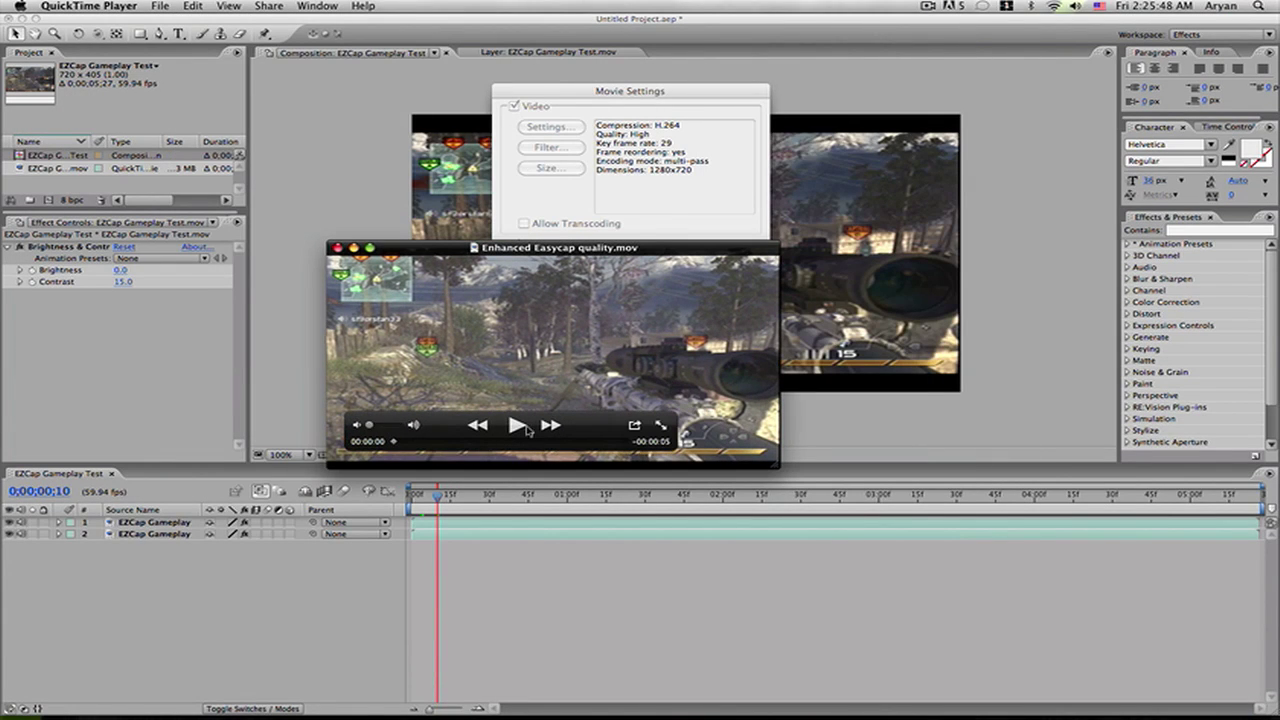
pyautogui.click(517, 425)
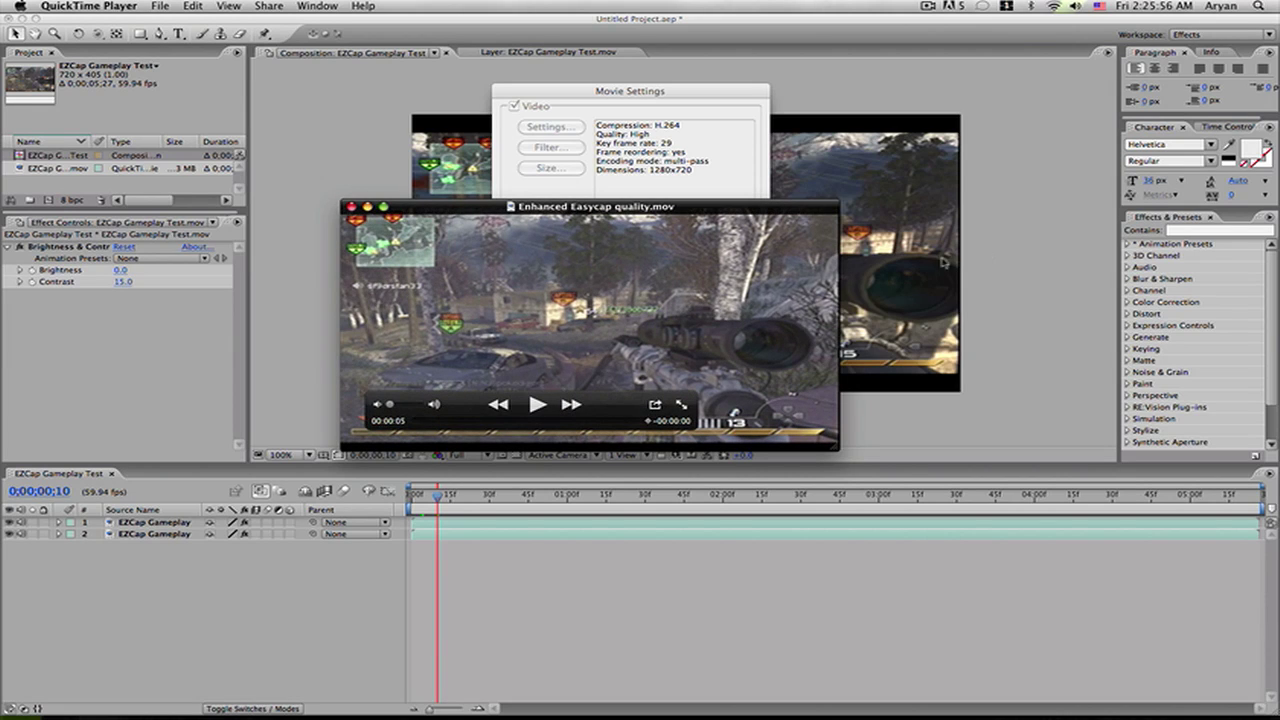
pyautogui.moveTo(620, 403); pyautogui.dragTo(698, 395)
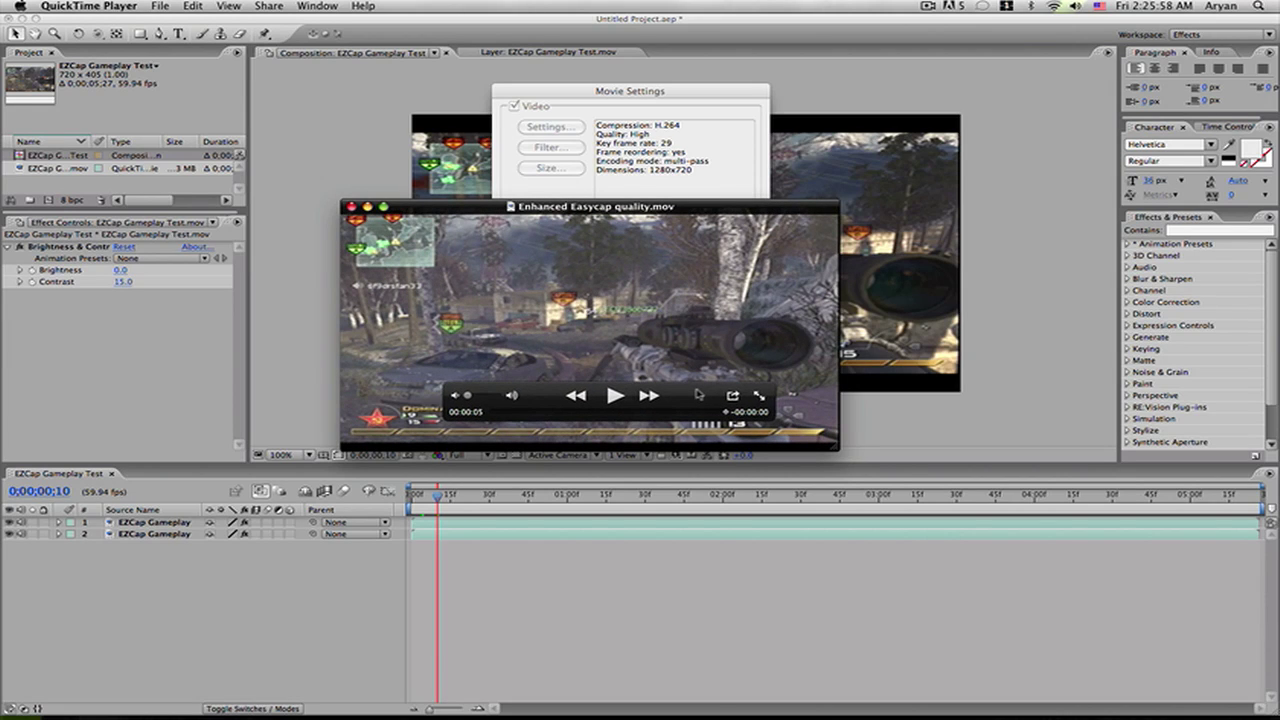